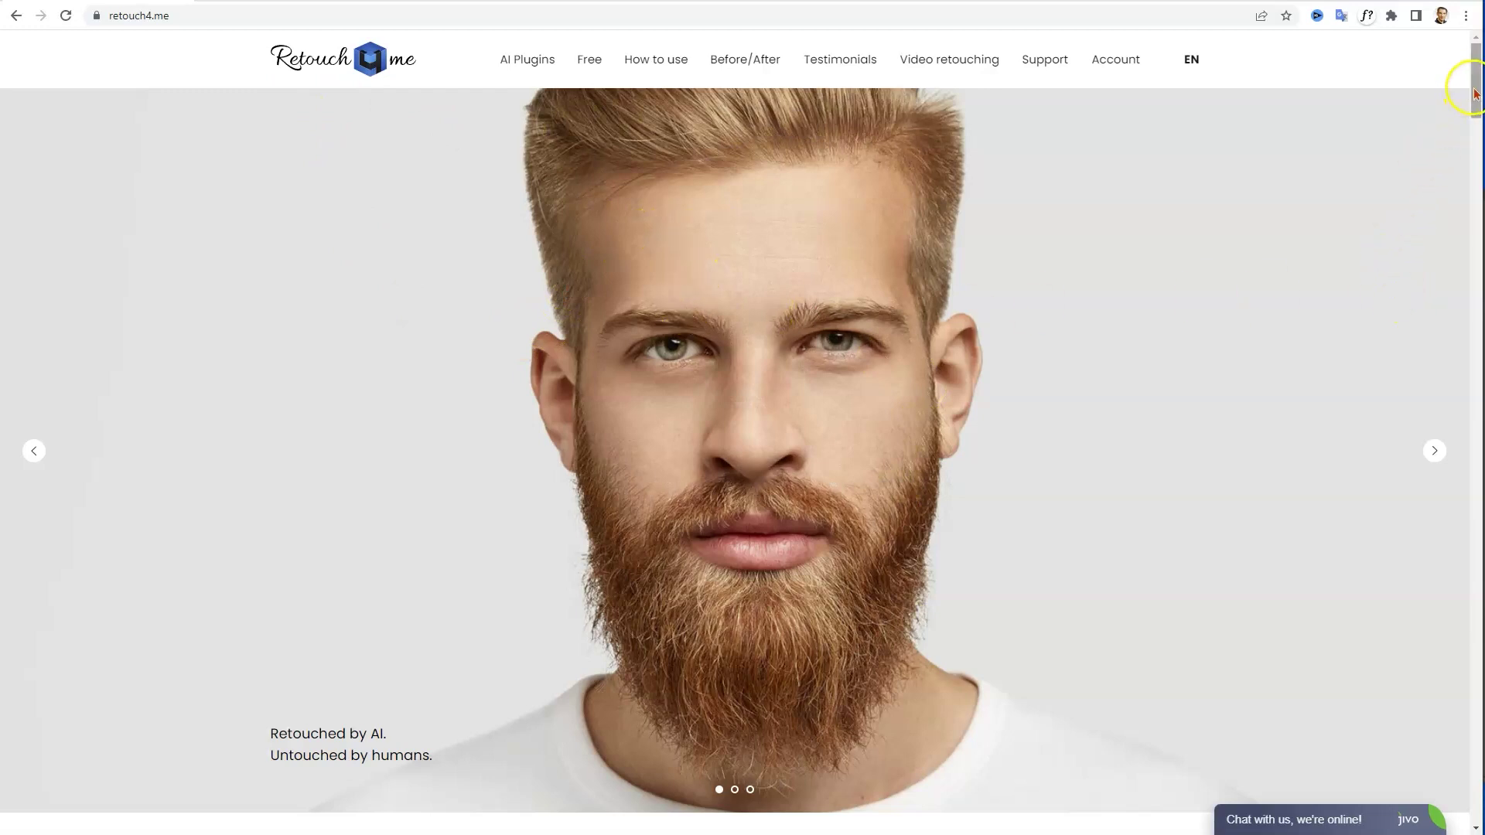
Step: Scroll the retouch4me.me AI plugin catalogue down to the Heal card, then return to Photoshop
left_click_drag(1475, 93, 1475, 164)
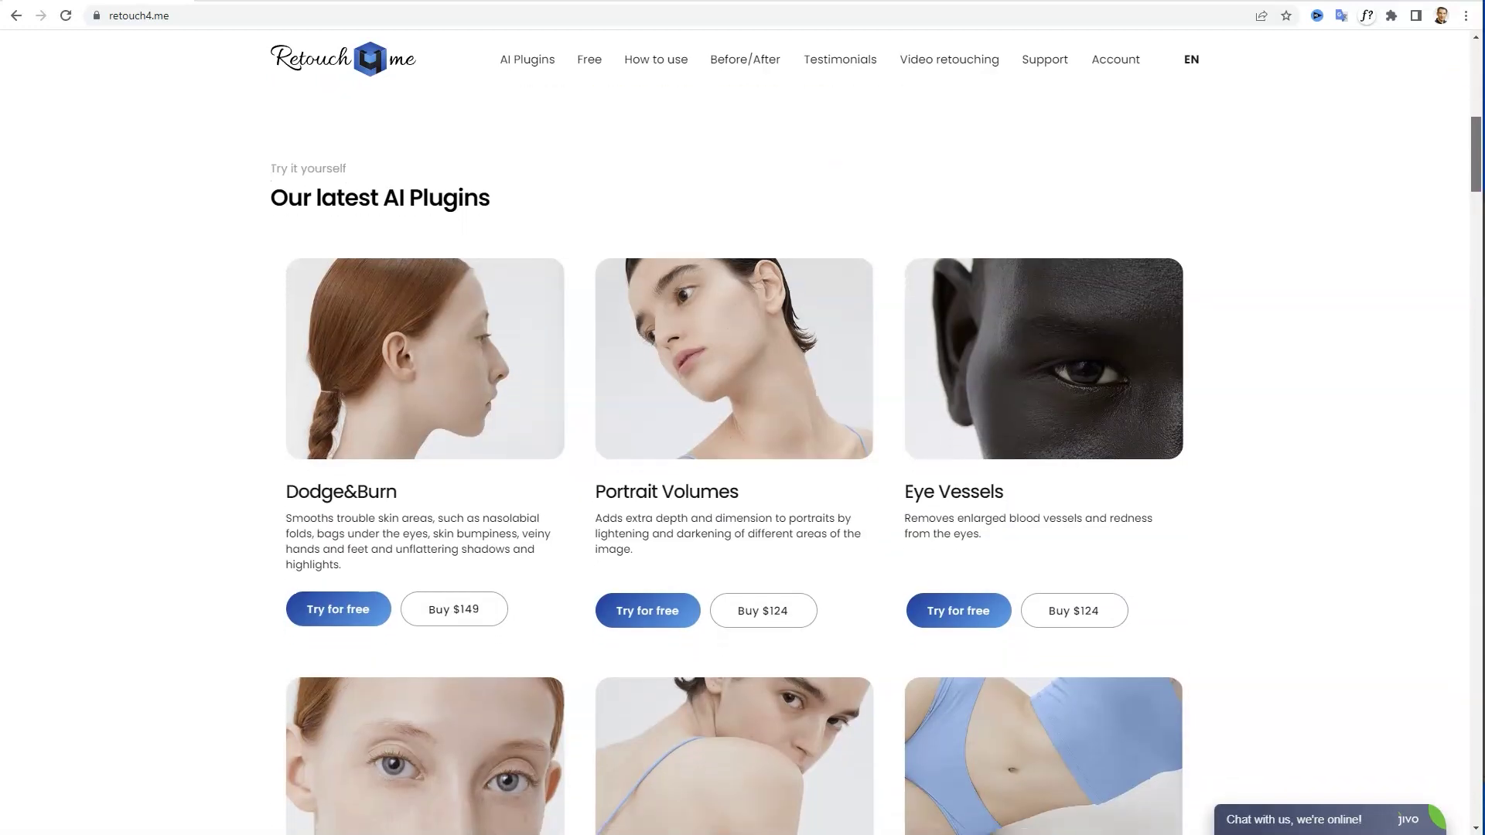
scroll(726, 460, "down", 4)
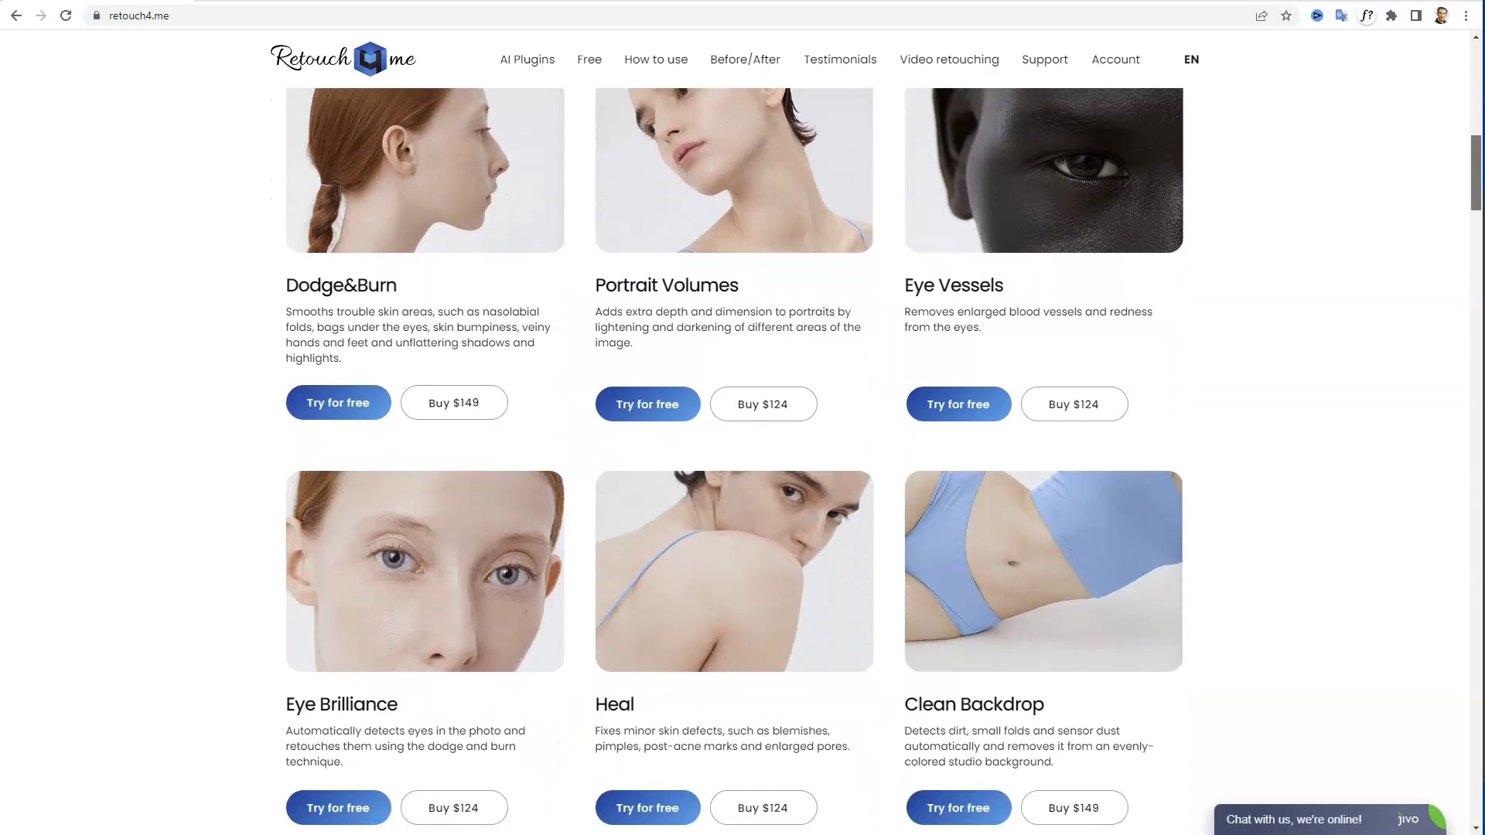
scroll(727, 460, "down", 2)
scroll(726, 460, "down", 3)
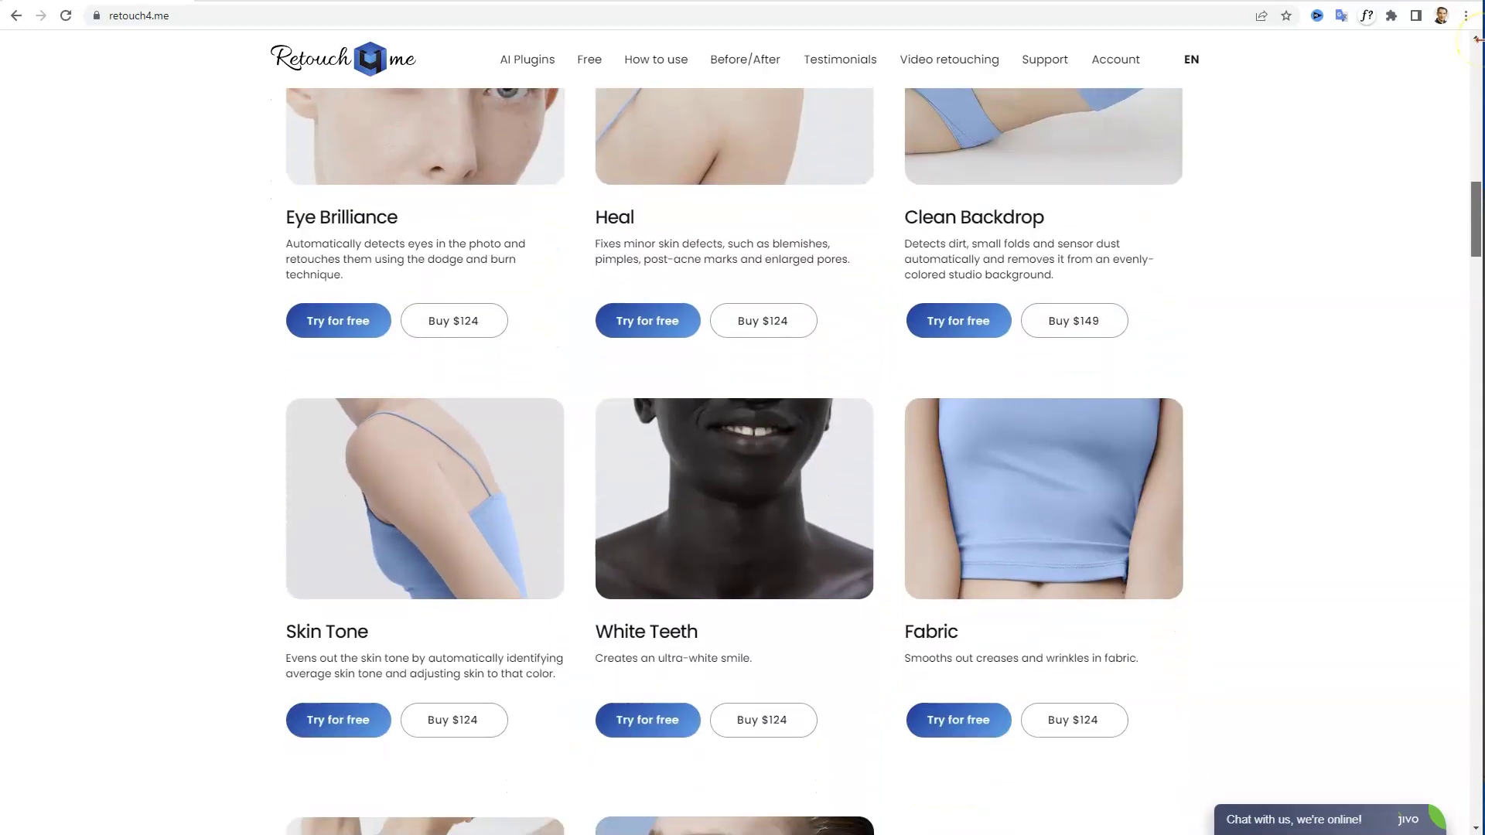
scroll(727, 461, "down", 2)
scroll(727, 461, "down", 3)
scroll(726, 460, "down", 2)
scroll(726, 460, "down", 1)
scroll(727, 460, "up", 1)
scroll(726, 460, "up", 4)
scroll(726, 460, "up", 2)
scroll(726, 460, "up", 5)
scroll(726, 460, "up", 8)
scroll(726, 460, "up", 8)
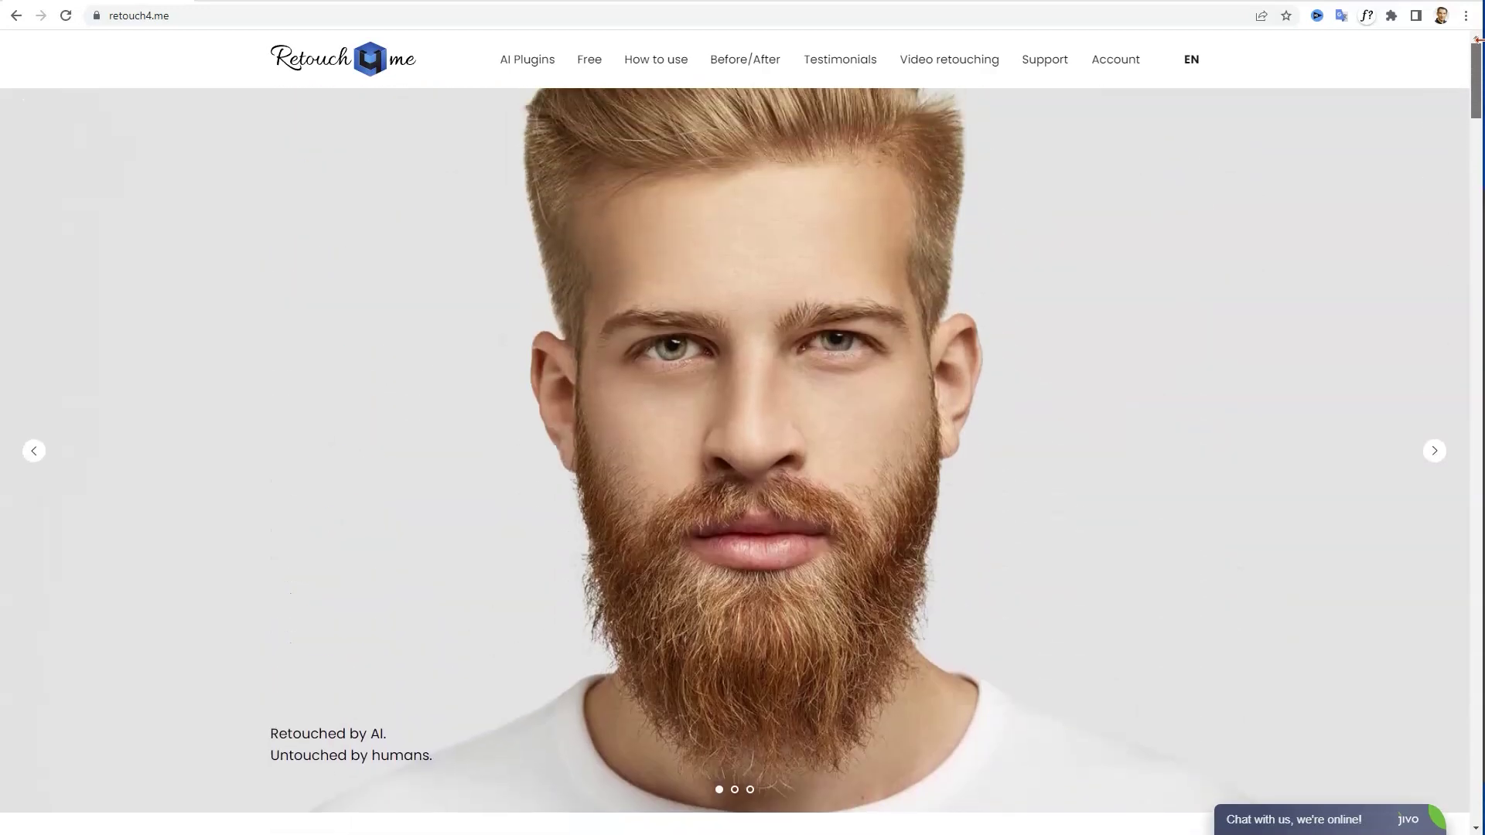
scroll(1249, 60, "down", 3)
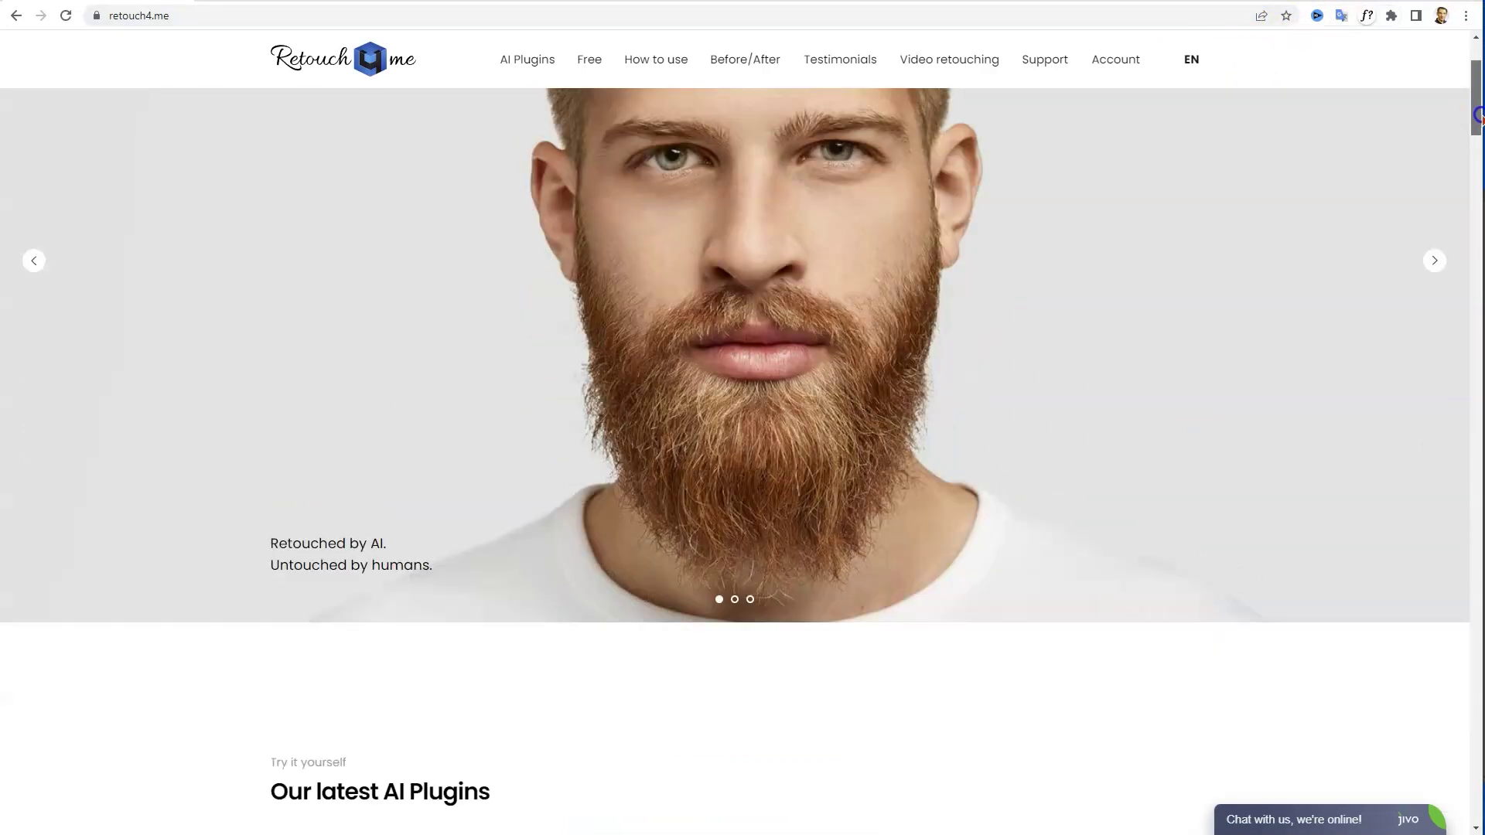
scroll(1249, 60, "down", 7)
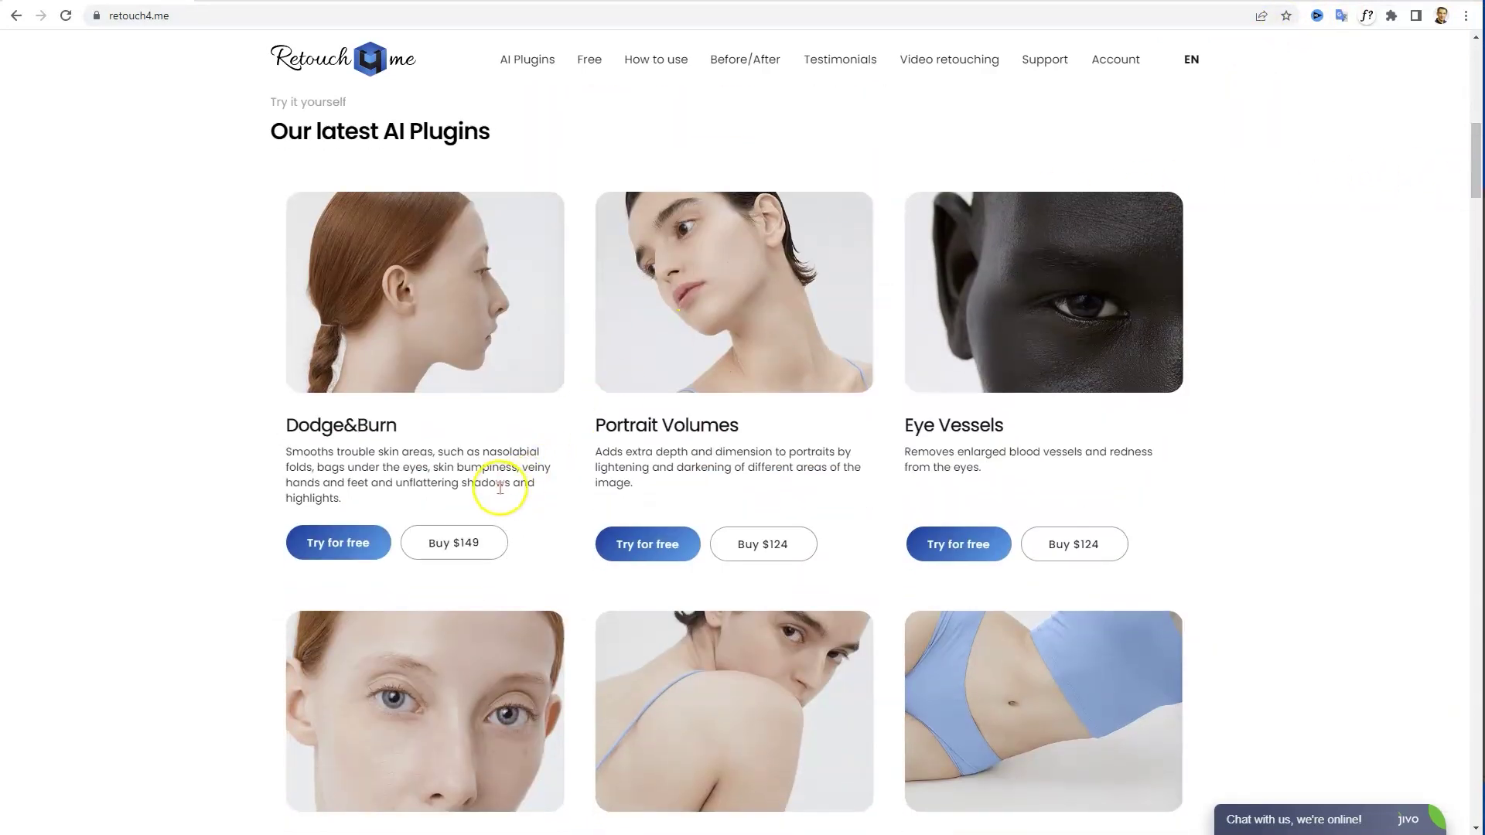
left_click_drag(1477, 165, 1477, 205)
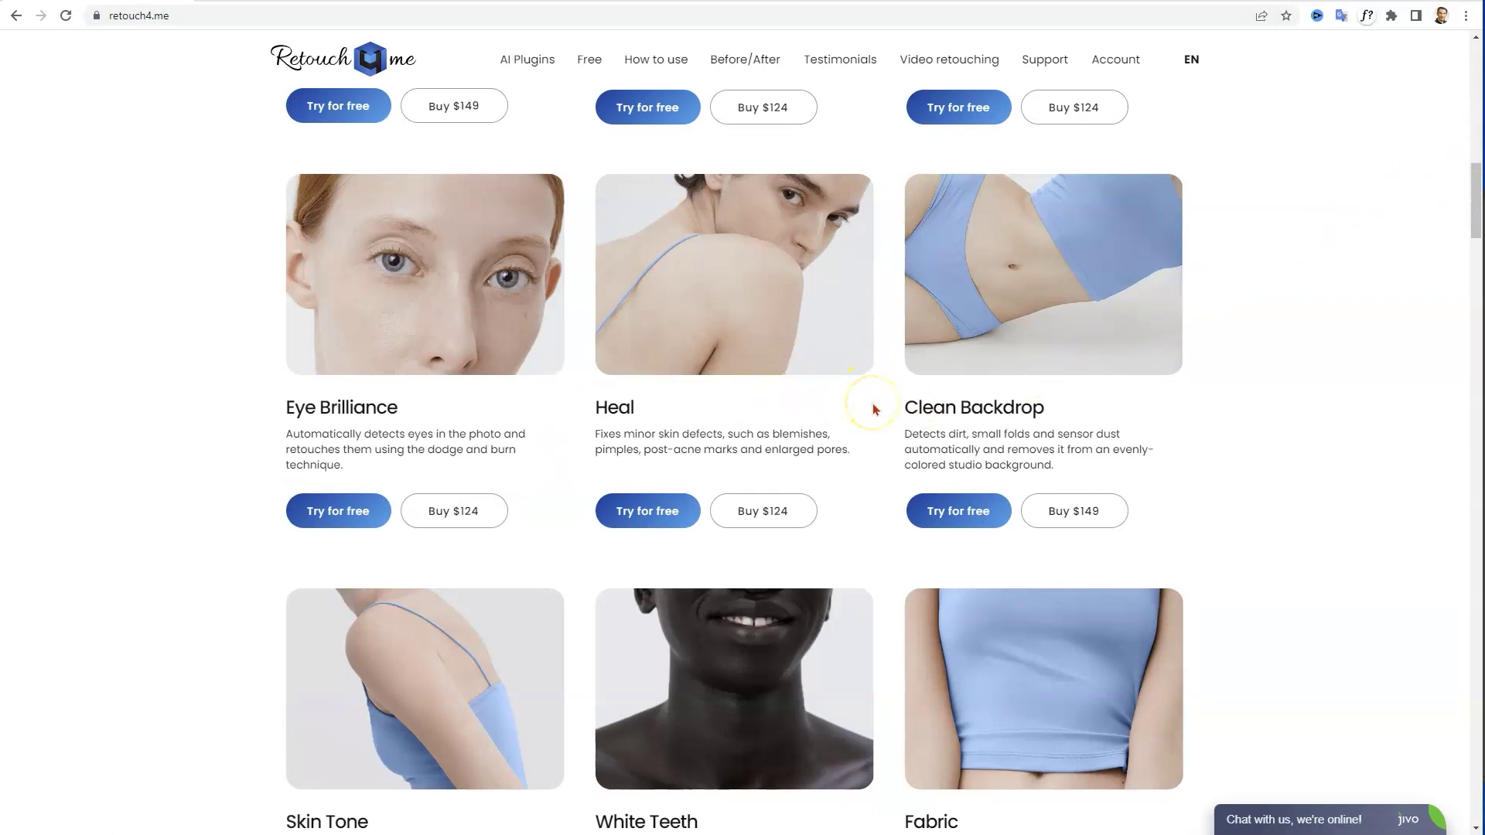
key("alt+Tab")
key("alt+Tab")
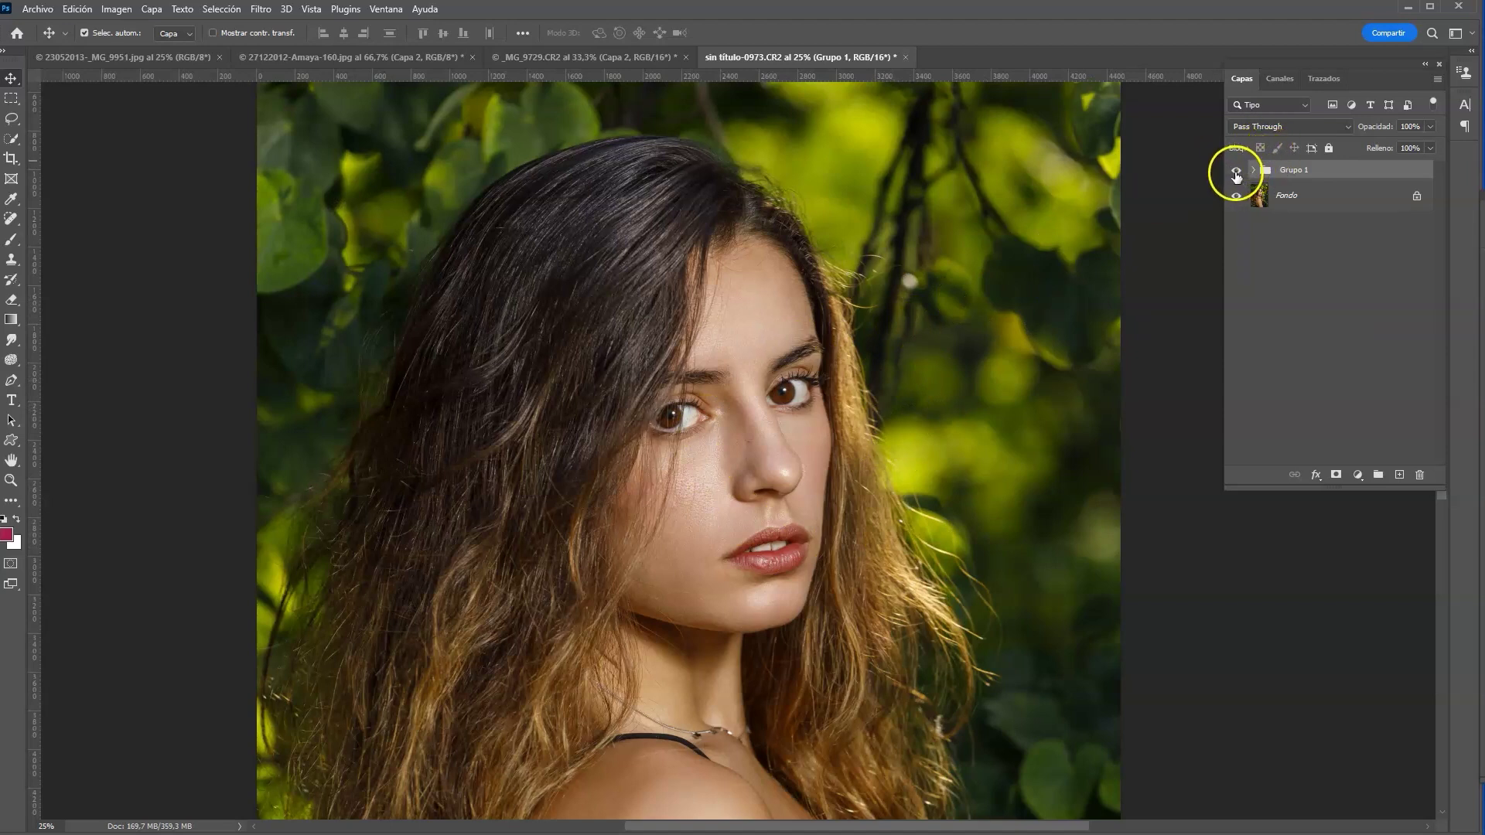
Step: Toggle Grupo 1's visibility to compare before and after, then delete Grupo 1
left_click(1235, 172)
left_click(1235, 171)
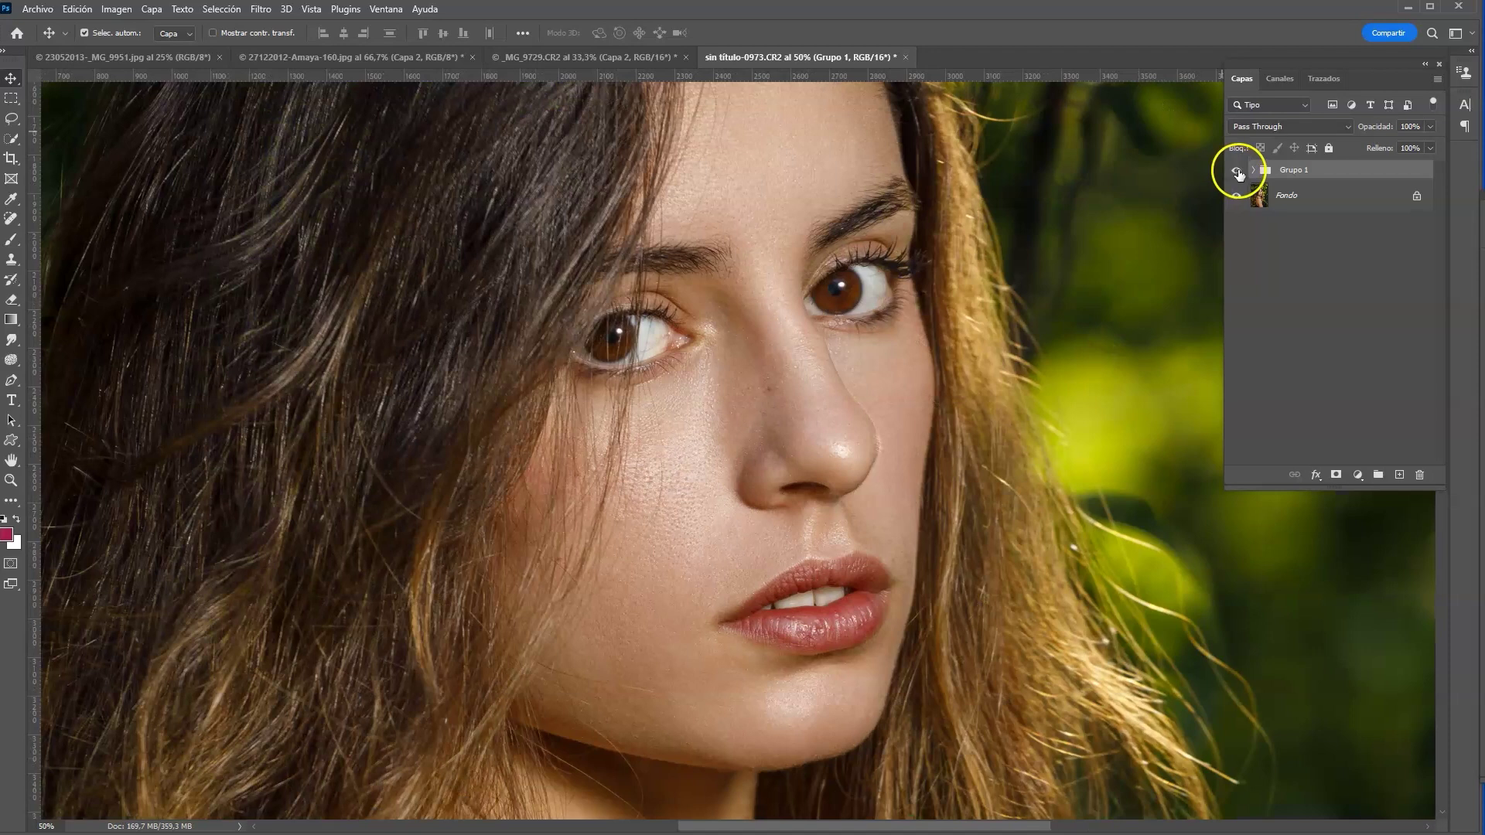
left_click(1238, 172)
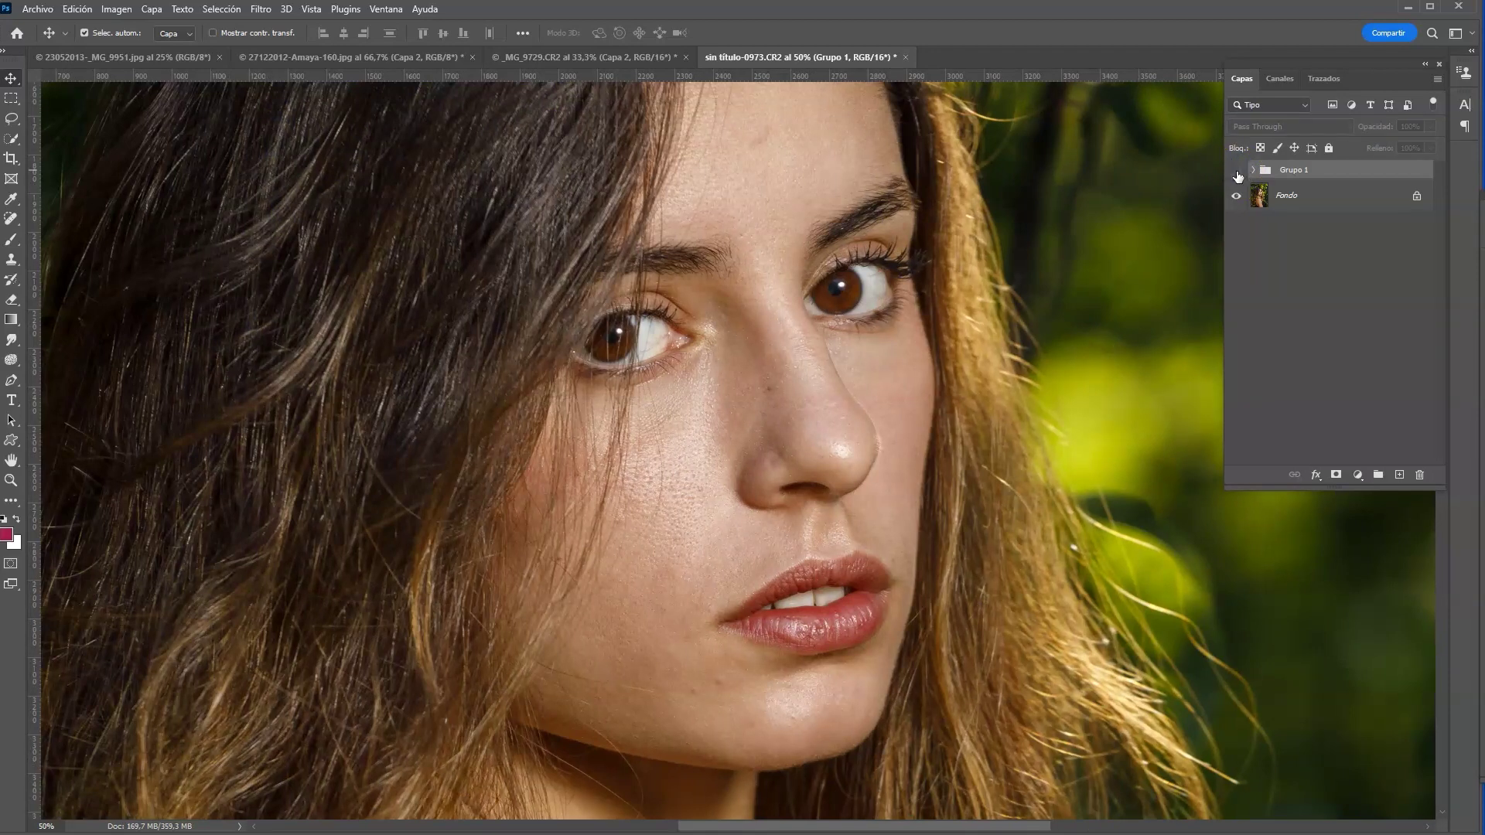
left_click(1238, 177)
left_click(1235, 171)
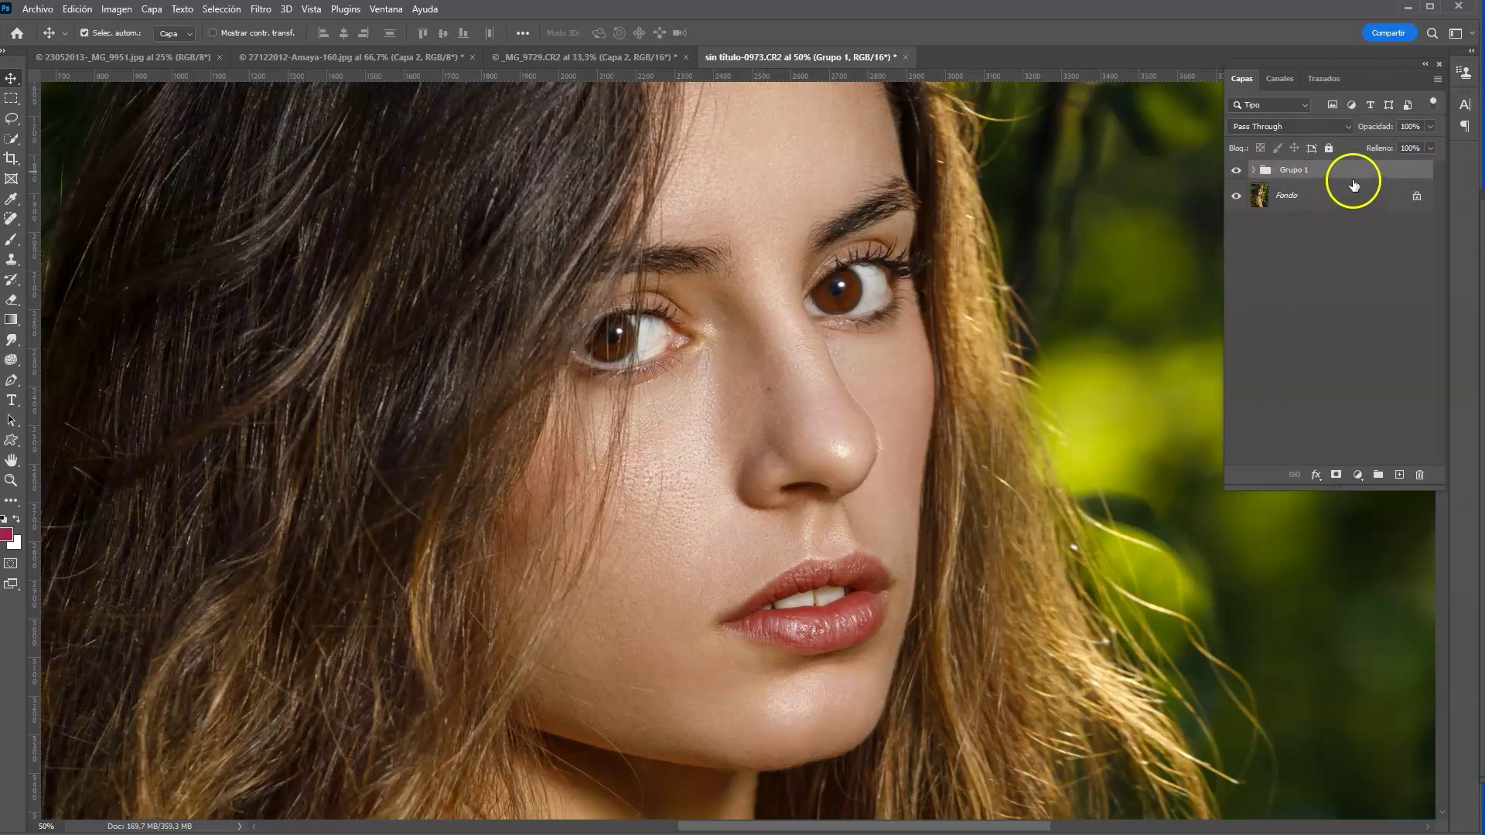
mouse_move(1361, 170)
left_mouse_down()
mouse_move(1375, 345)
mouse_move(1420, 475)
left_mouse_up()
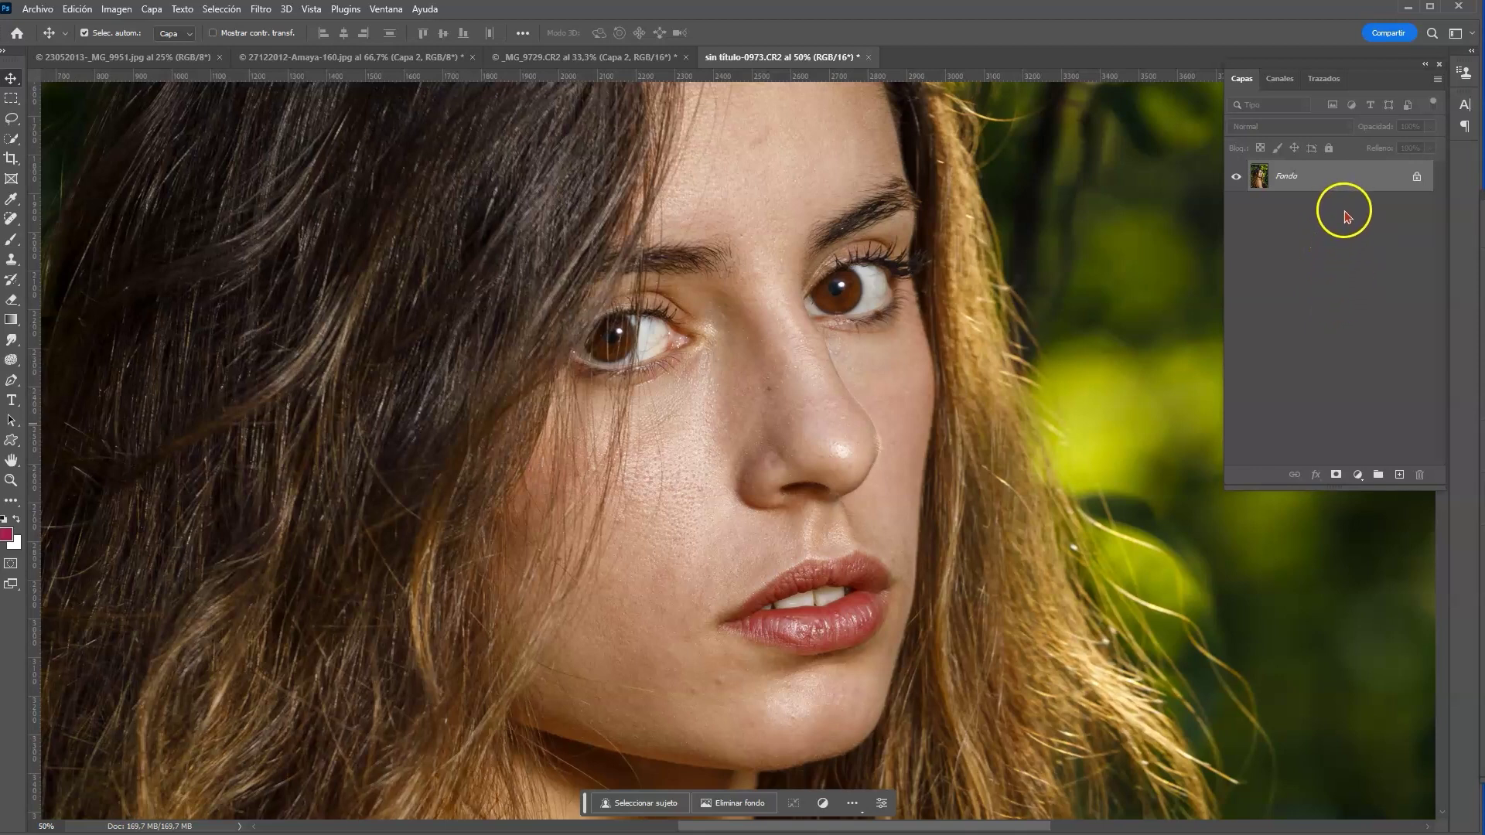
Step: Duplicate Fondo as Capa 1 and run Filtro > Retouch4me > Retouch4me Heal on it
left_click(1327, 182)
key("ctrl+j")
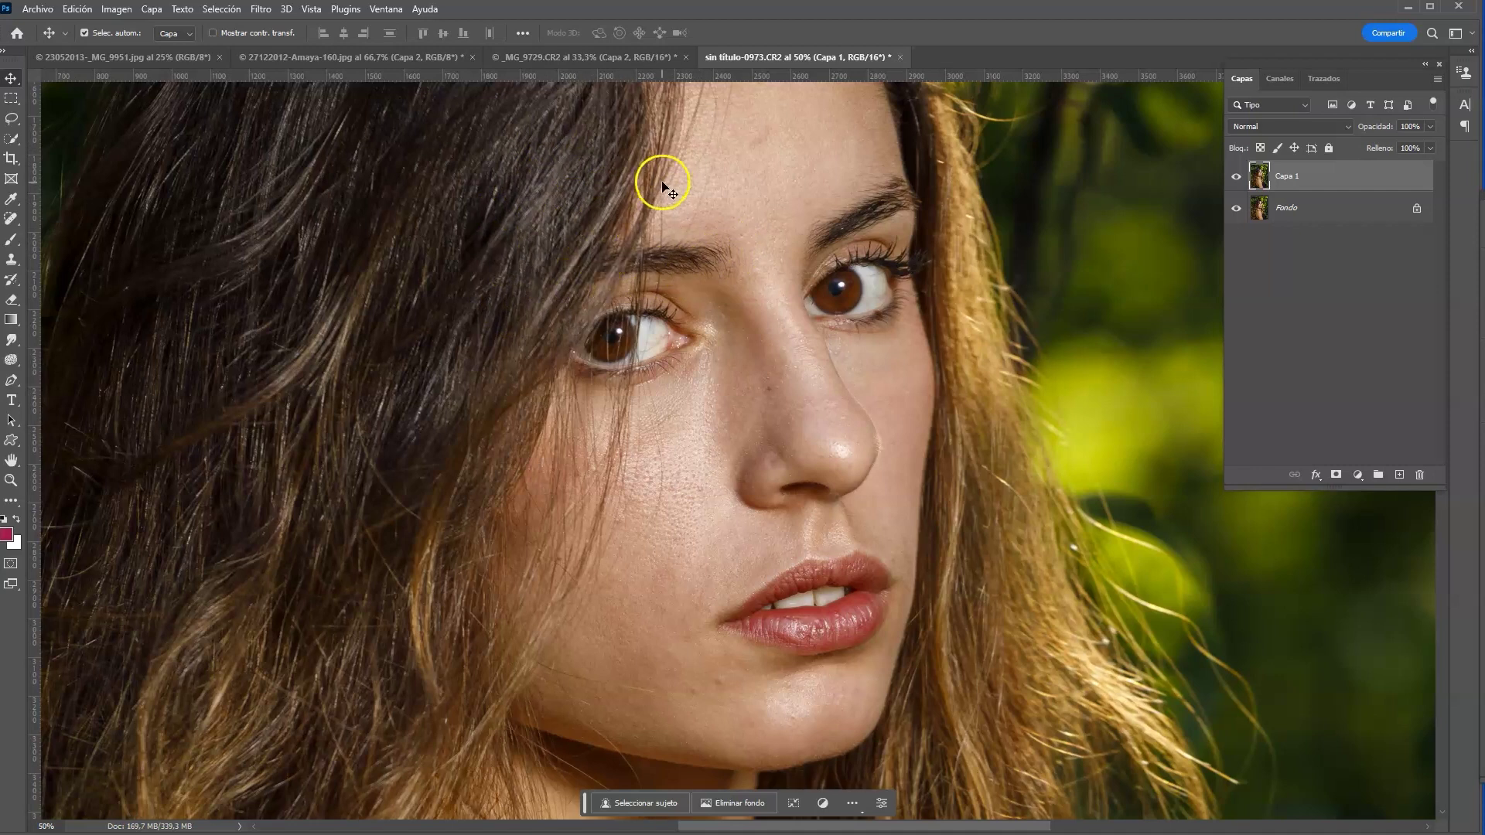
left_click(263, 11)
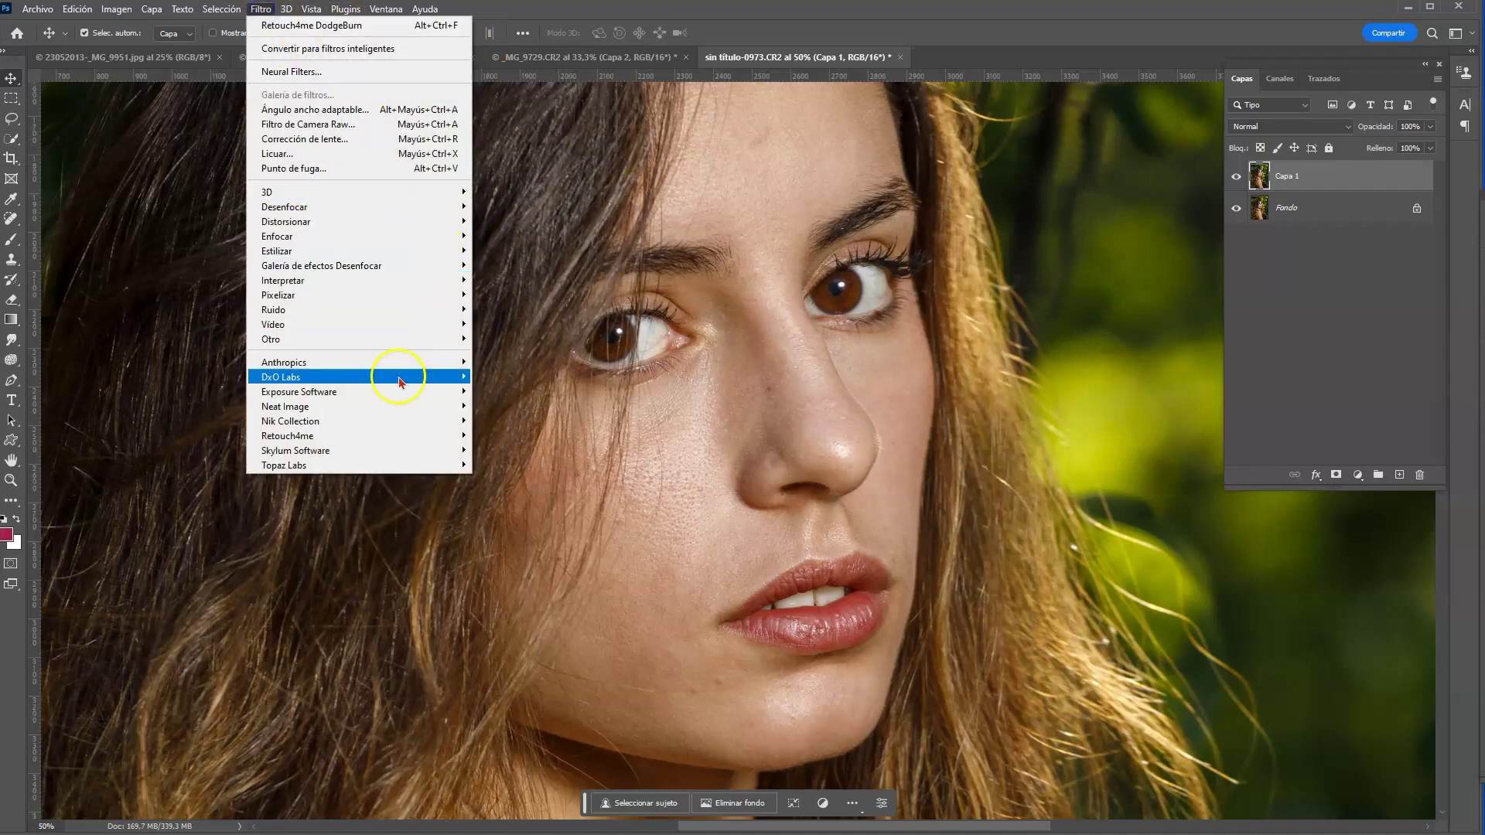
mouse_move(348, 434)
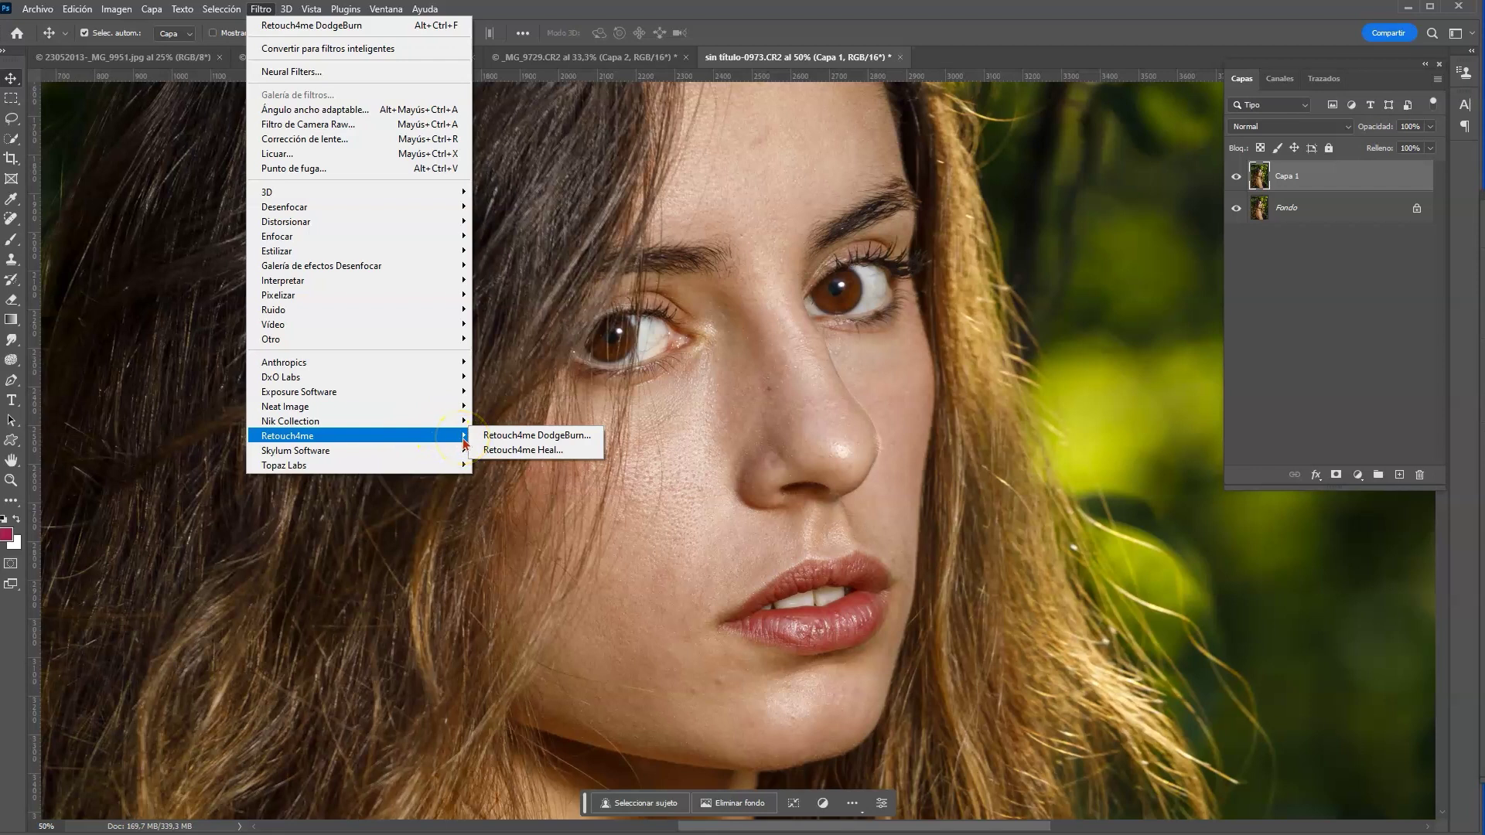
left_click(523, 450)
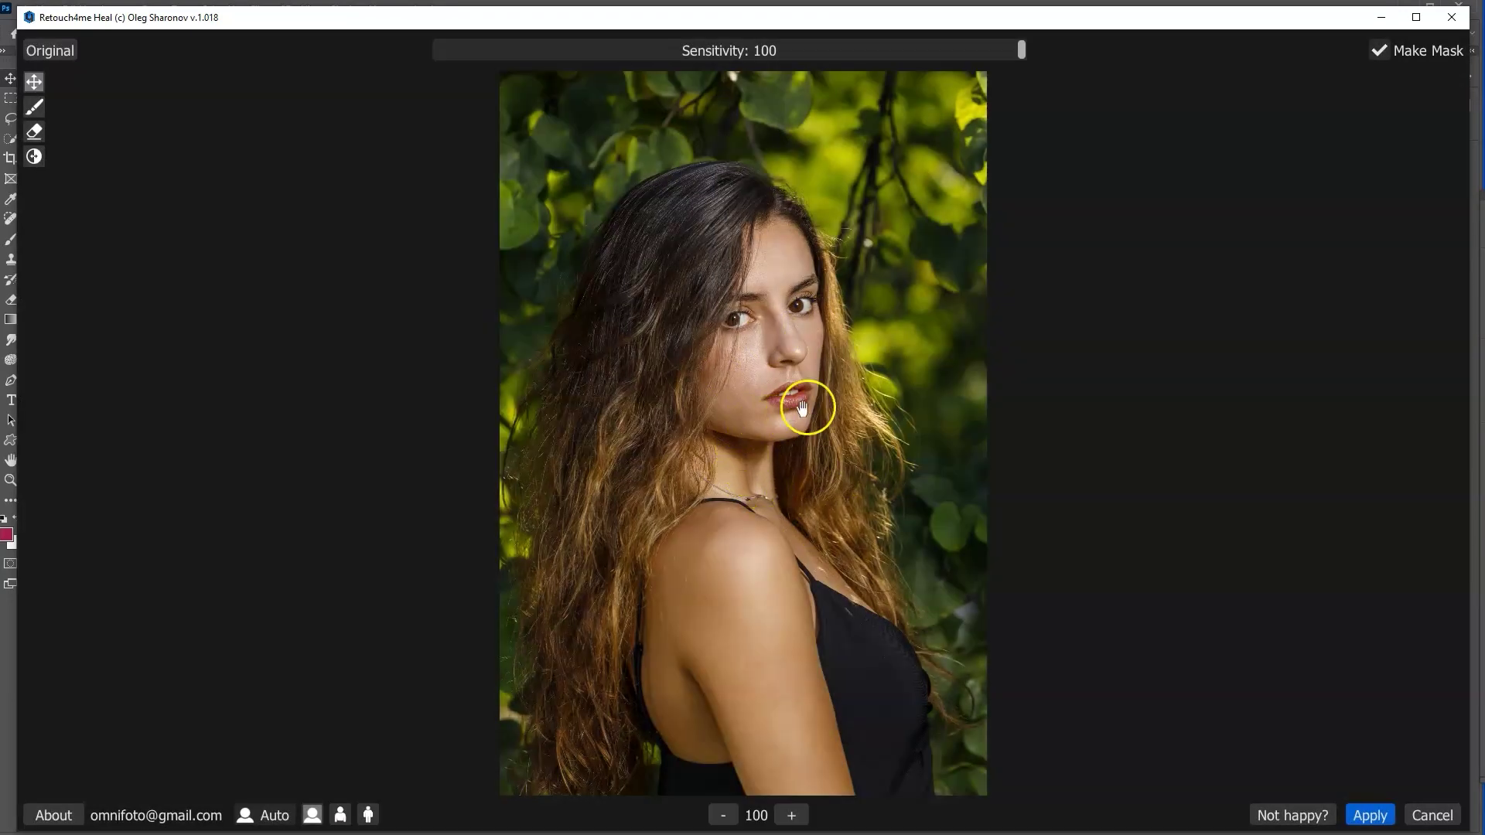
Step: Zoom the Heal preview to 200 and pan the face into view
left_click(792, 816)
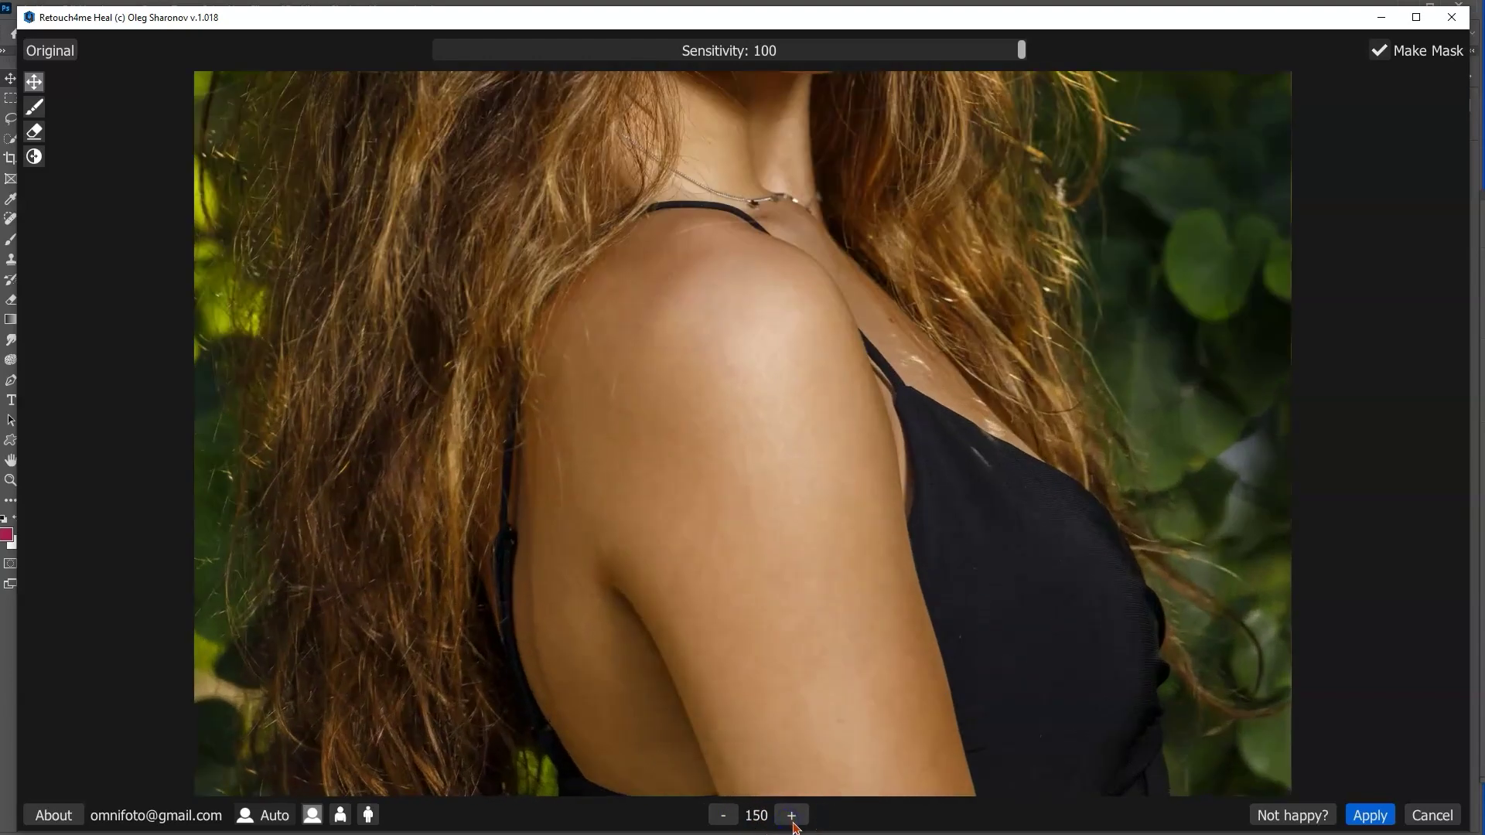
left_click_drag(747, 191, 726, 709)
left_click_drag(775, 286, 765, 789)
left_click_drag(801, 456, 801, 612)
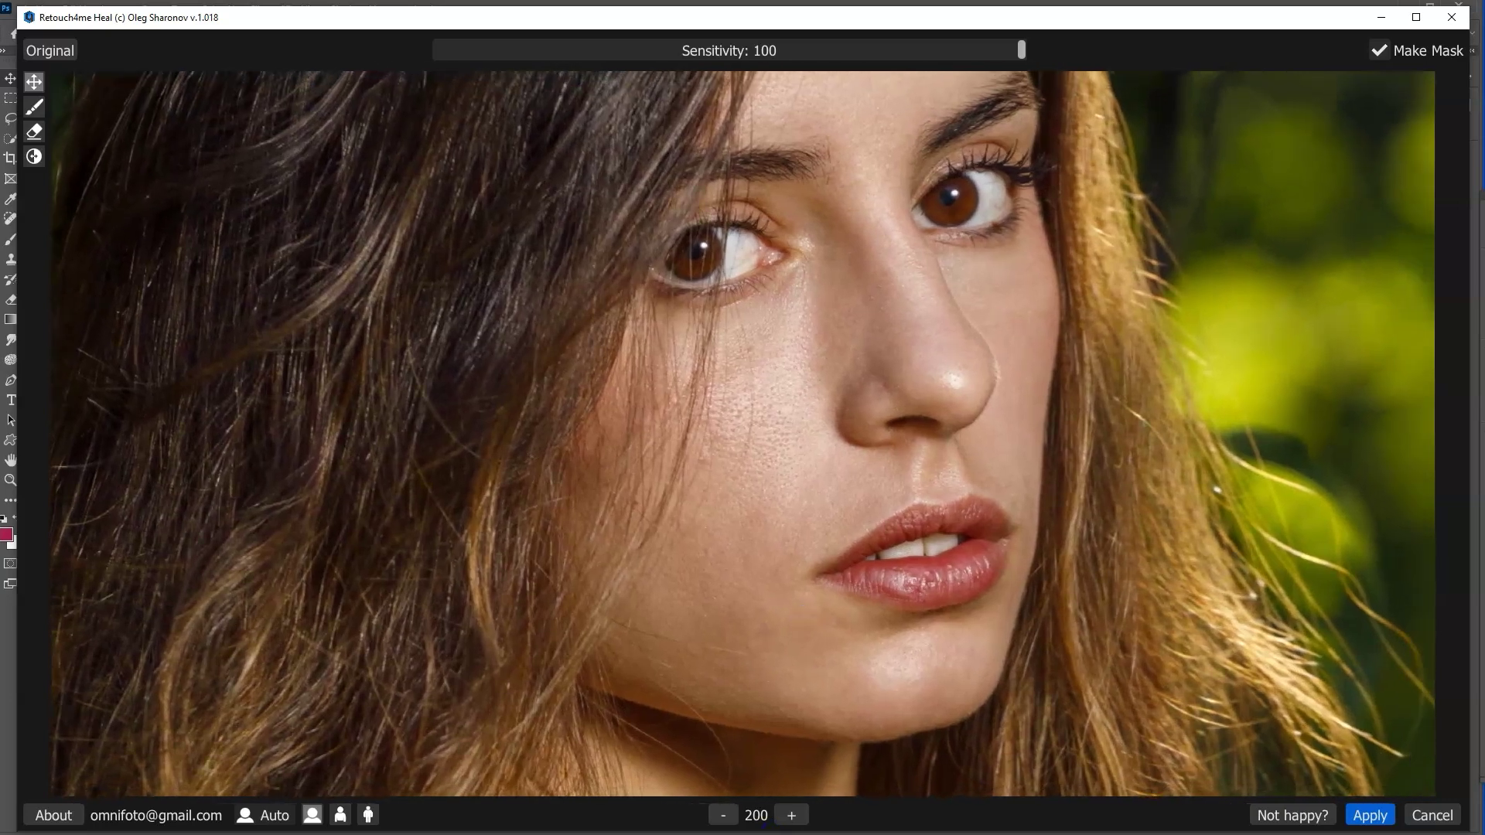
Step: Flick between Original and the healed result to compare the skin on the face
left_click(53, 51)
left_click(51, 51)
left_click(50, 49)
left_click(48, 48)
mouse_move(805, 239)
left_mouse_down()
mouse_move(802, 352)
mouse_move(812, 339)
left_mouse_up()
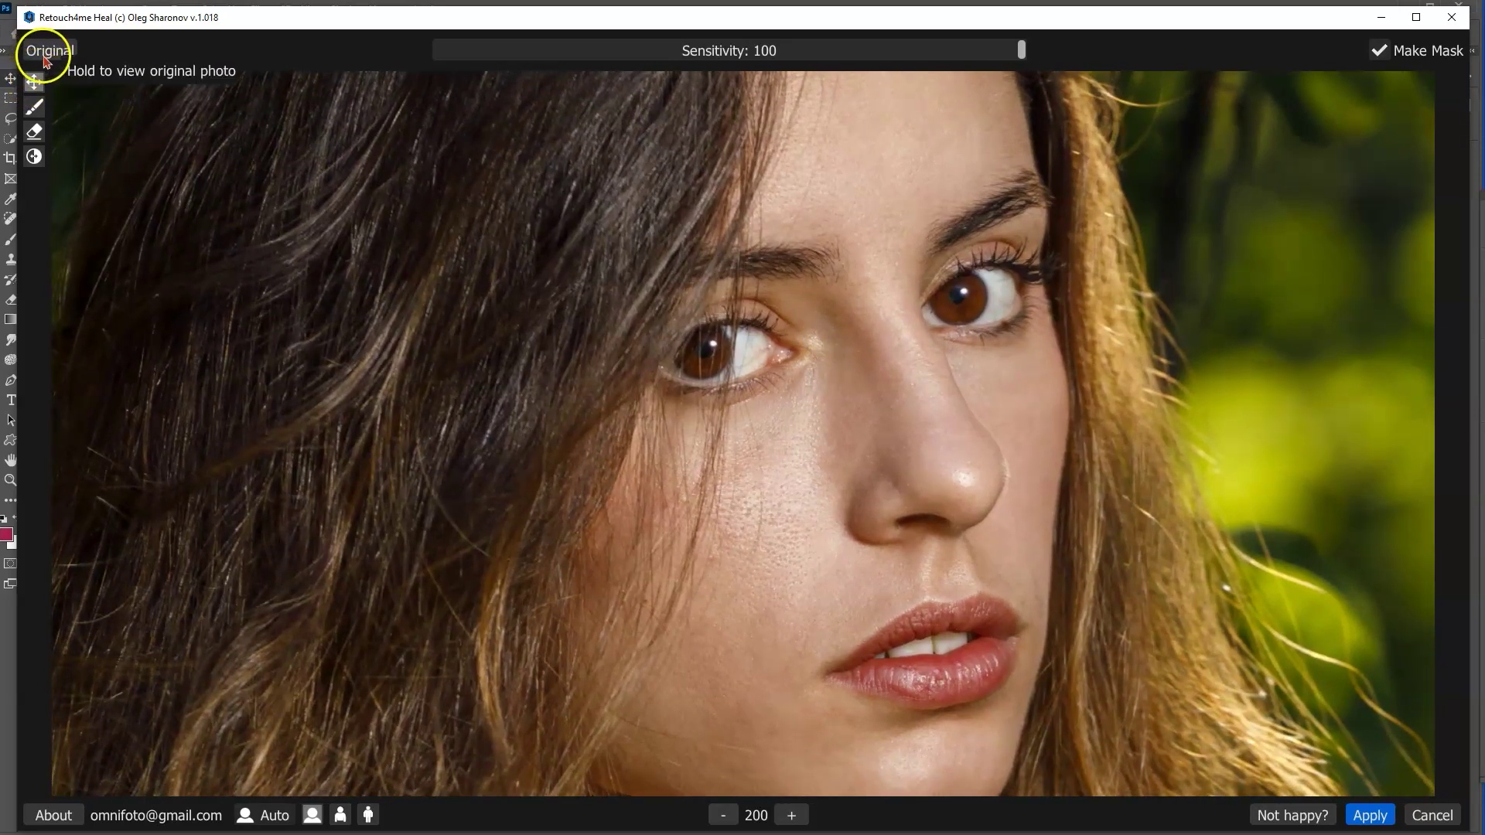
left_click(46, 51)
left_click(45, 51)
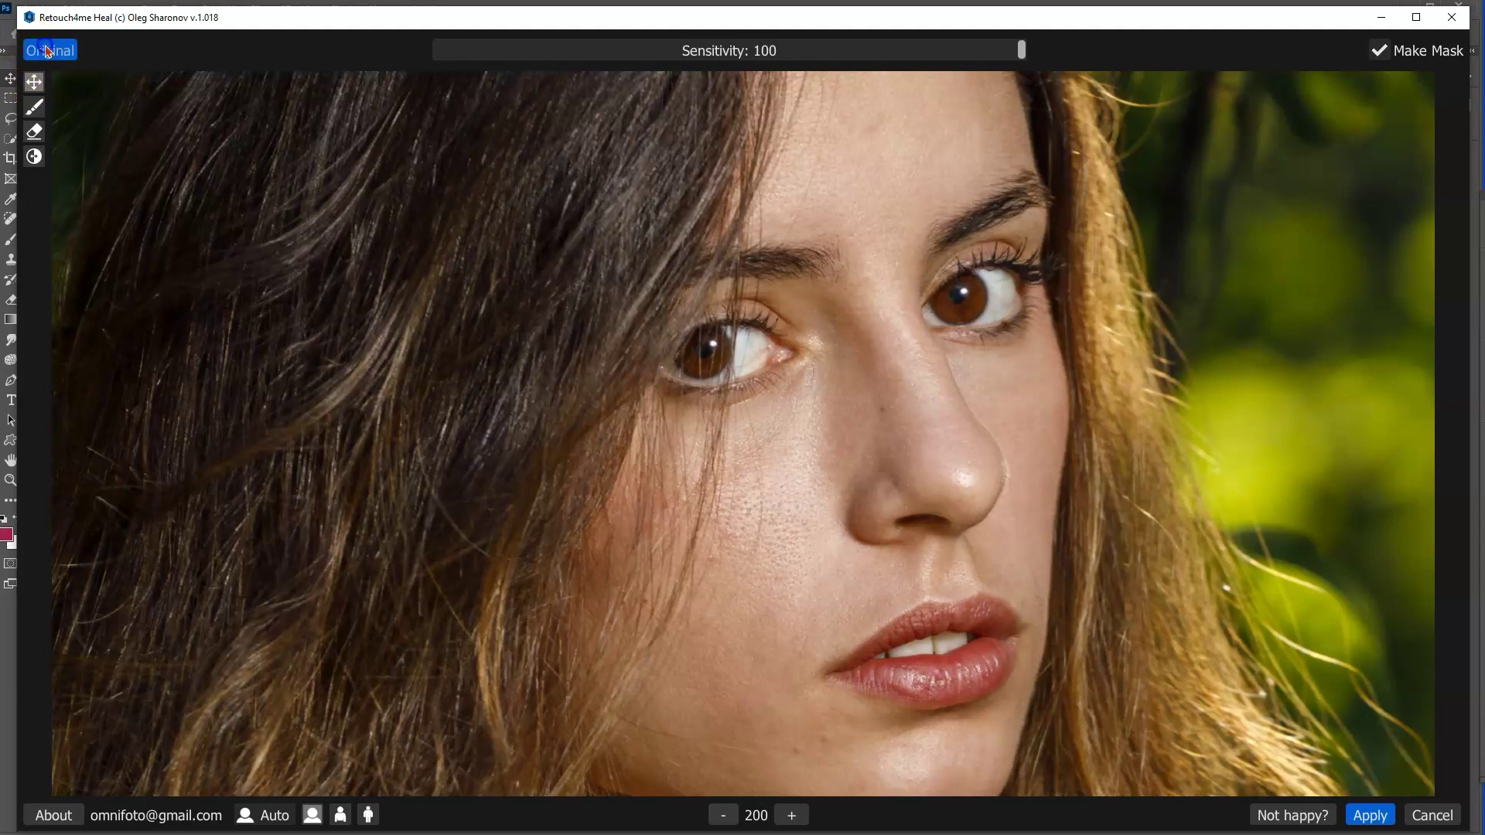
left_click(43, 51)
left_click(38, 51)
left_click(37, 51)
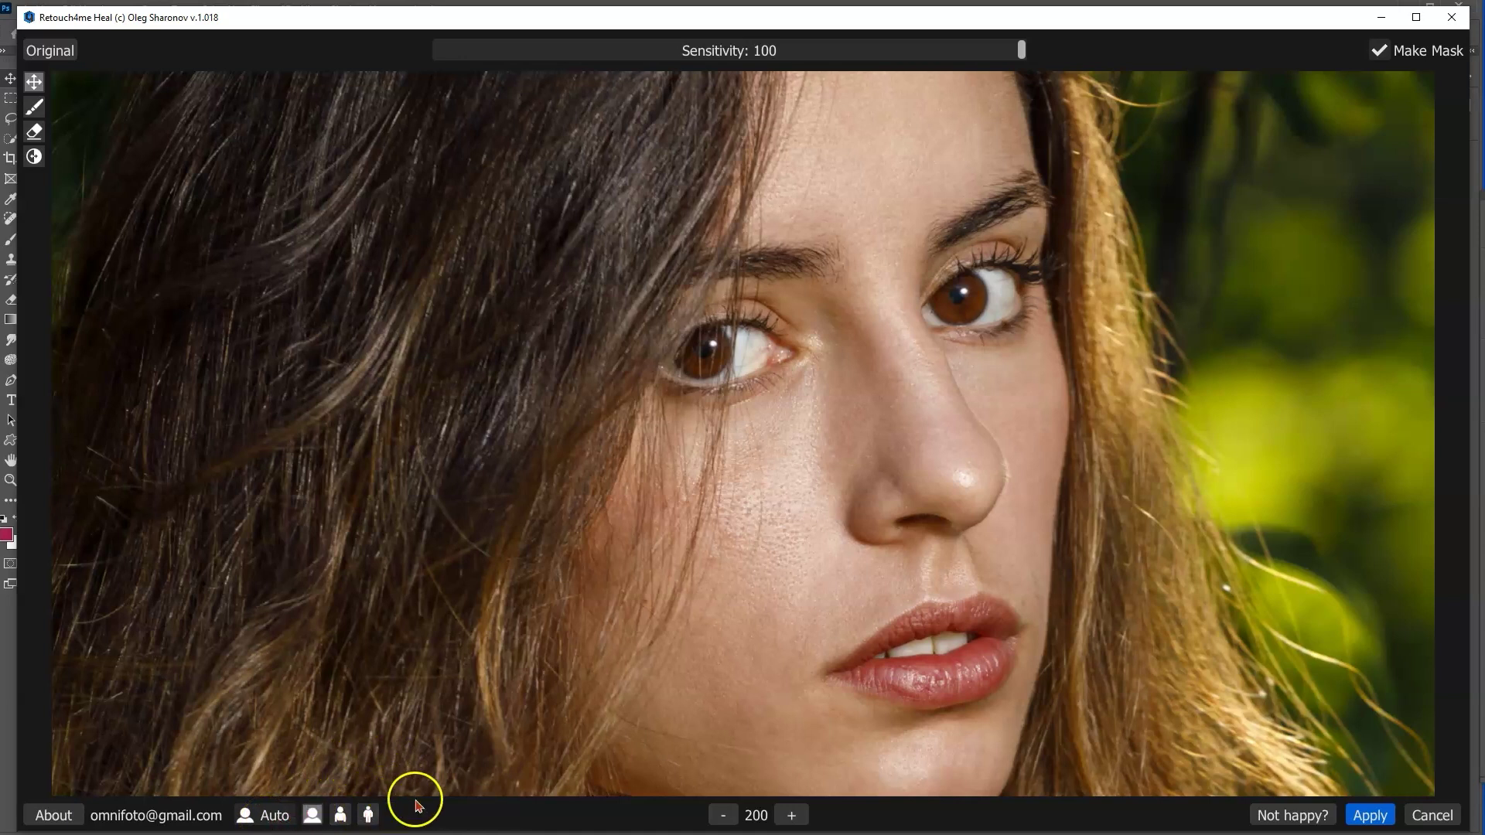
Step: Pick the close-up portrait preset next to Auto in the Heal bottom bar
left_click(313, 817)
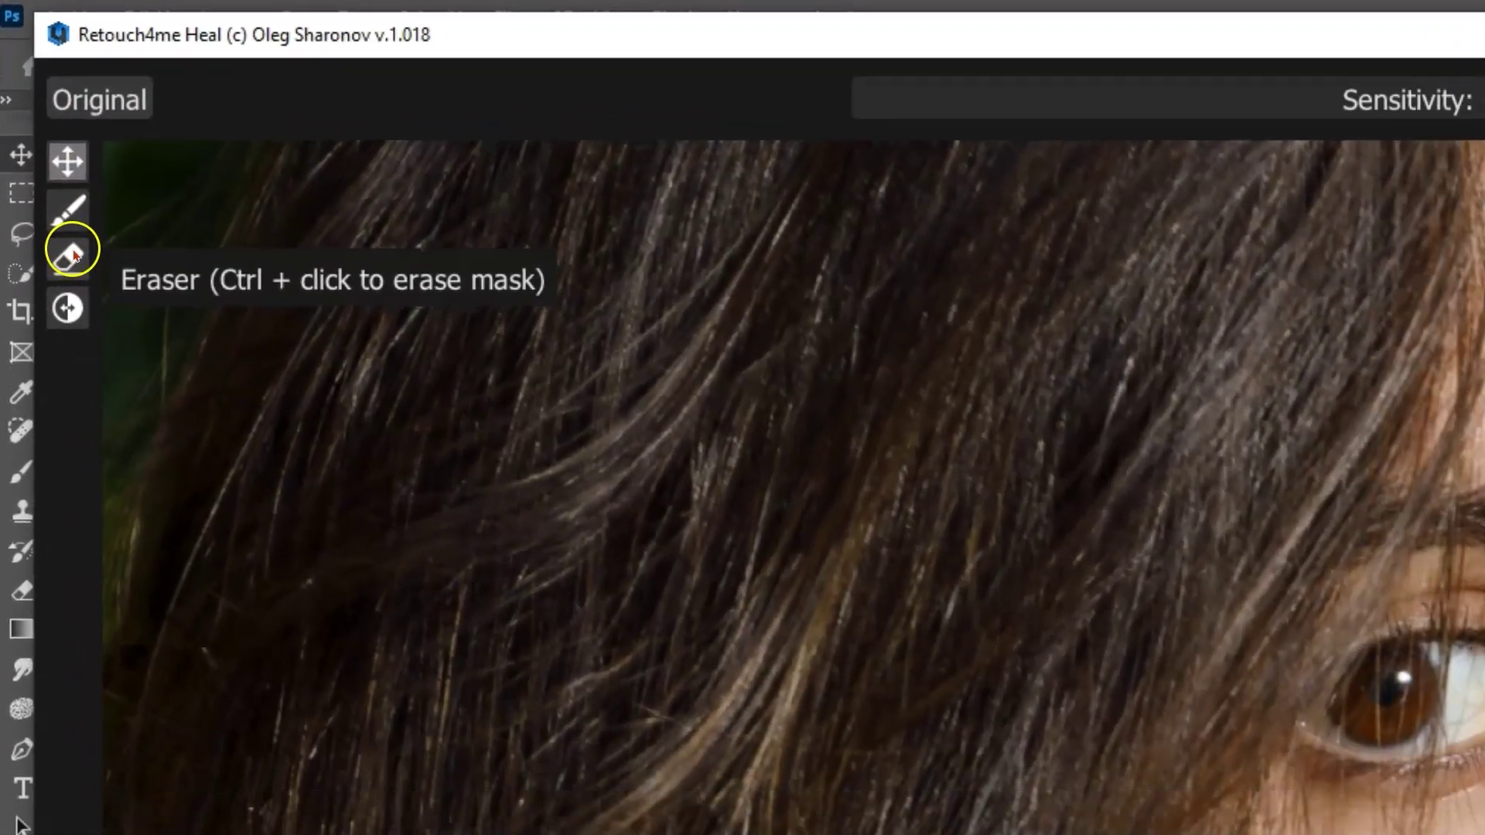
left_click(74, 256)
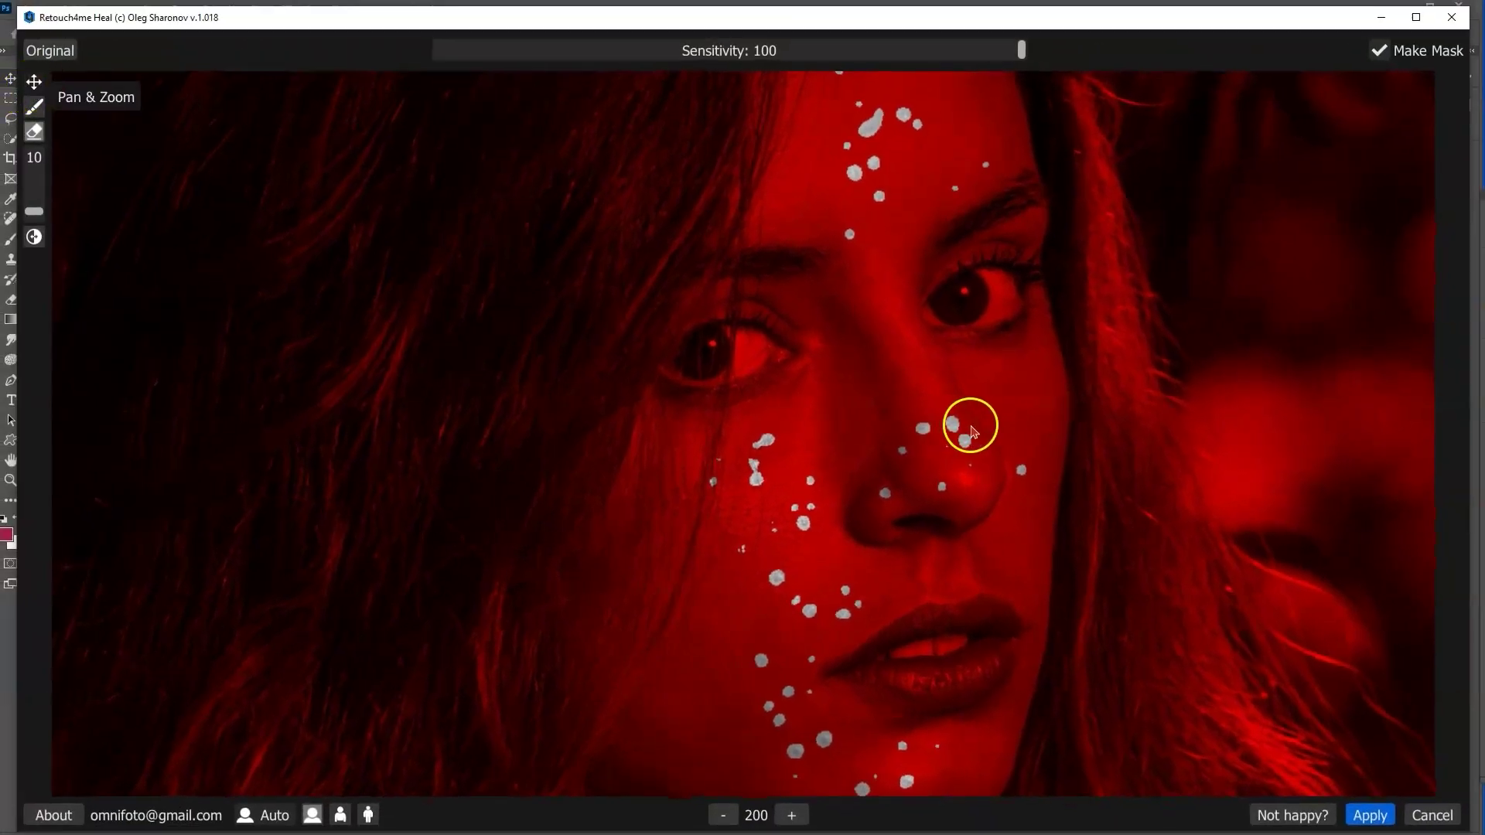
key("space")
left_click(53, 50)
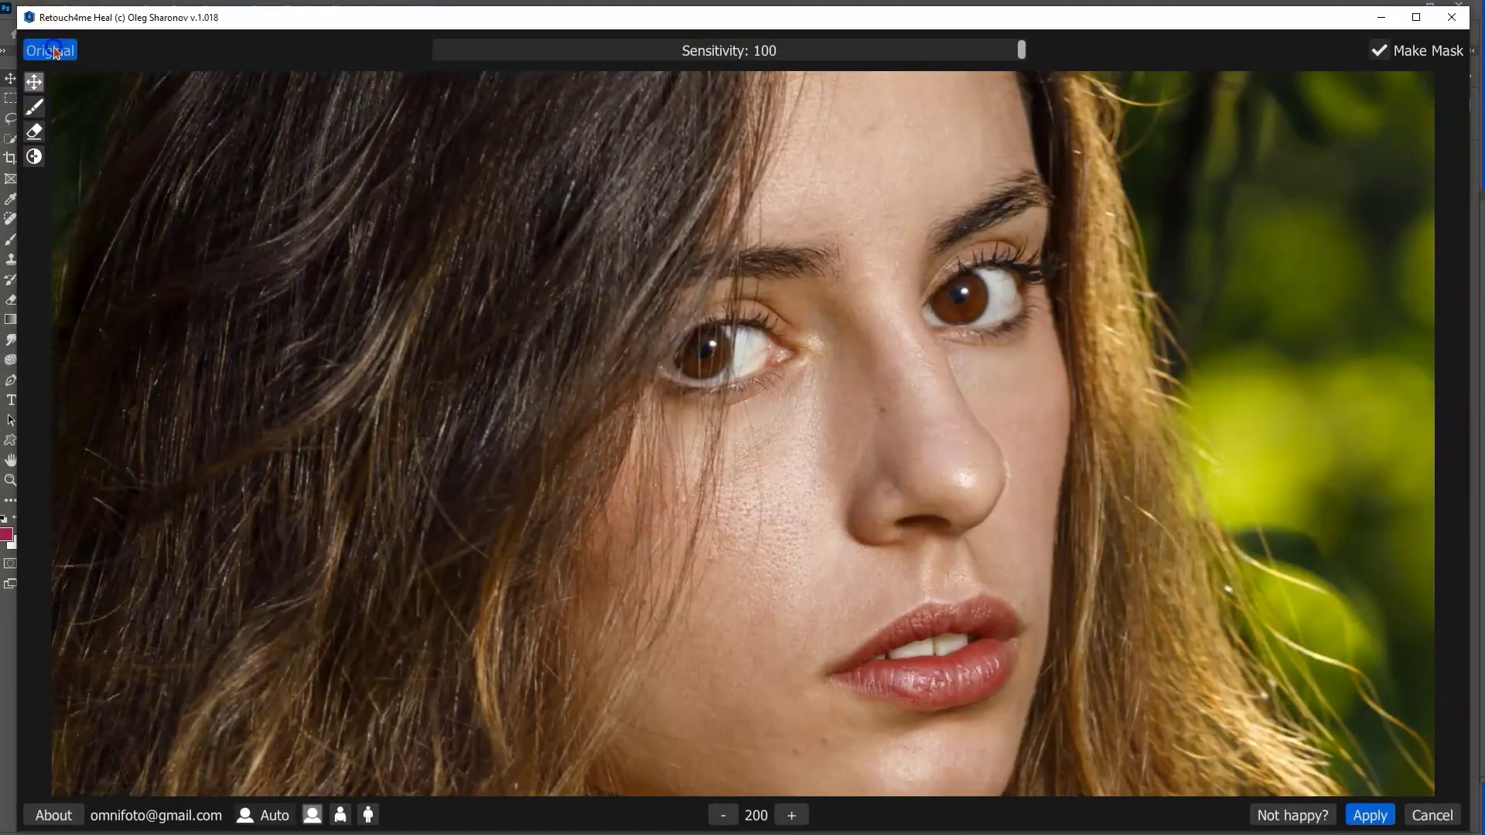
left_click(54, 51)
left_click(53, 49)
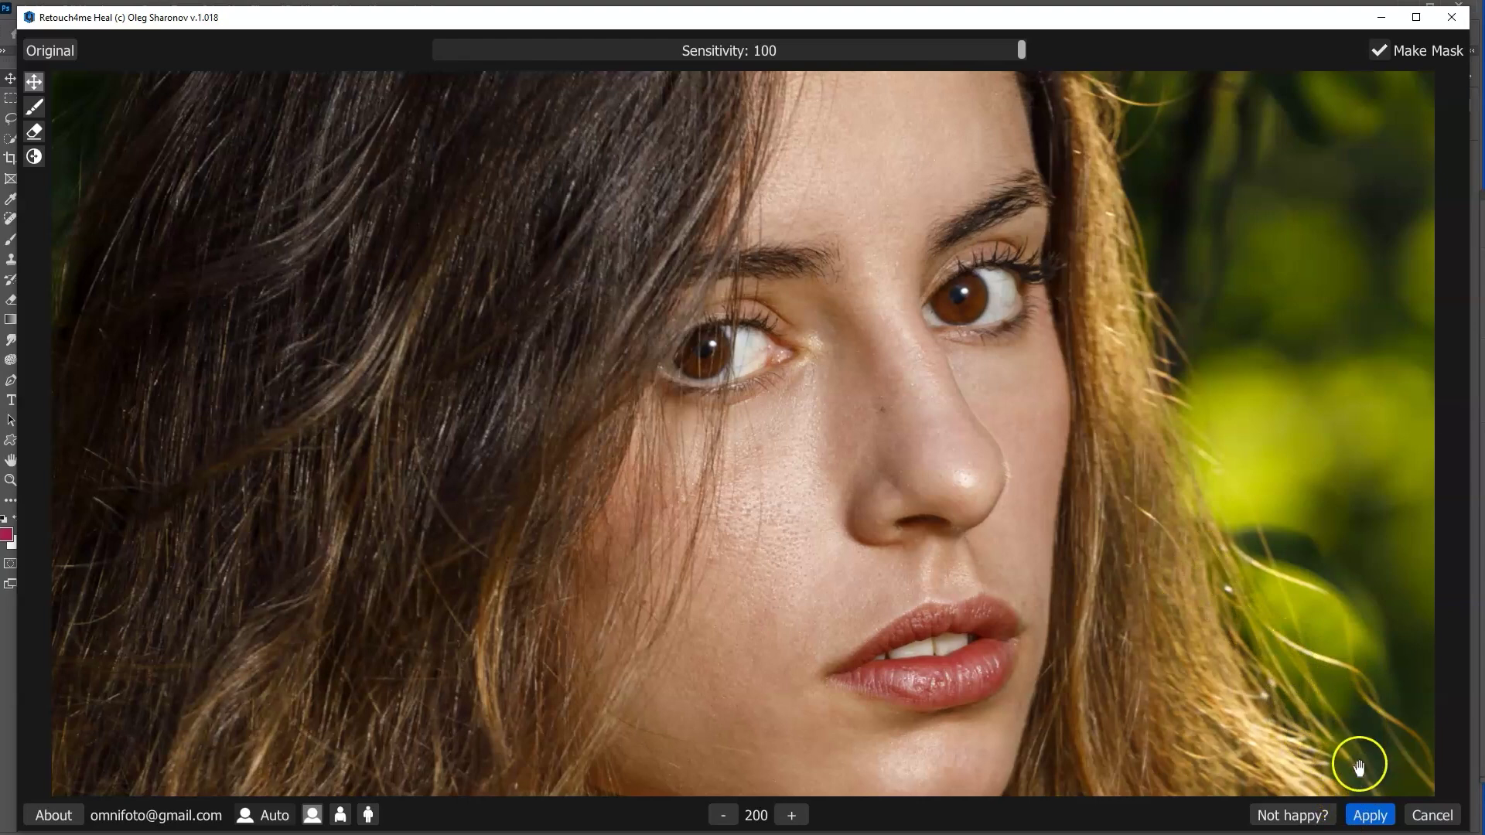
Step: Apply the Heal result, then toggle Fondo and Capa 1 visibility to check the patches
left_click(1370, 817)
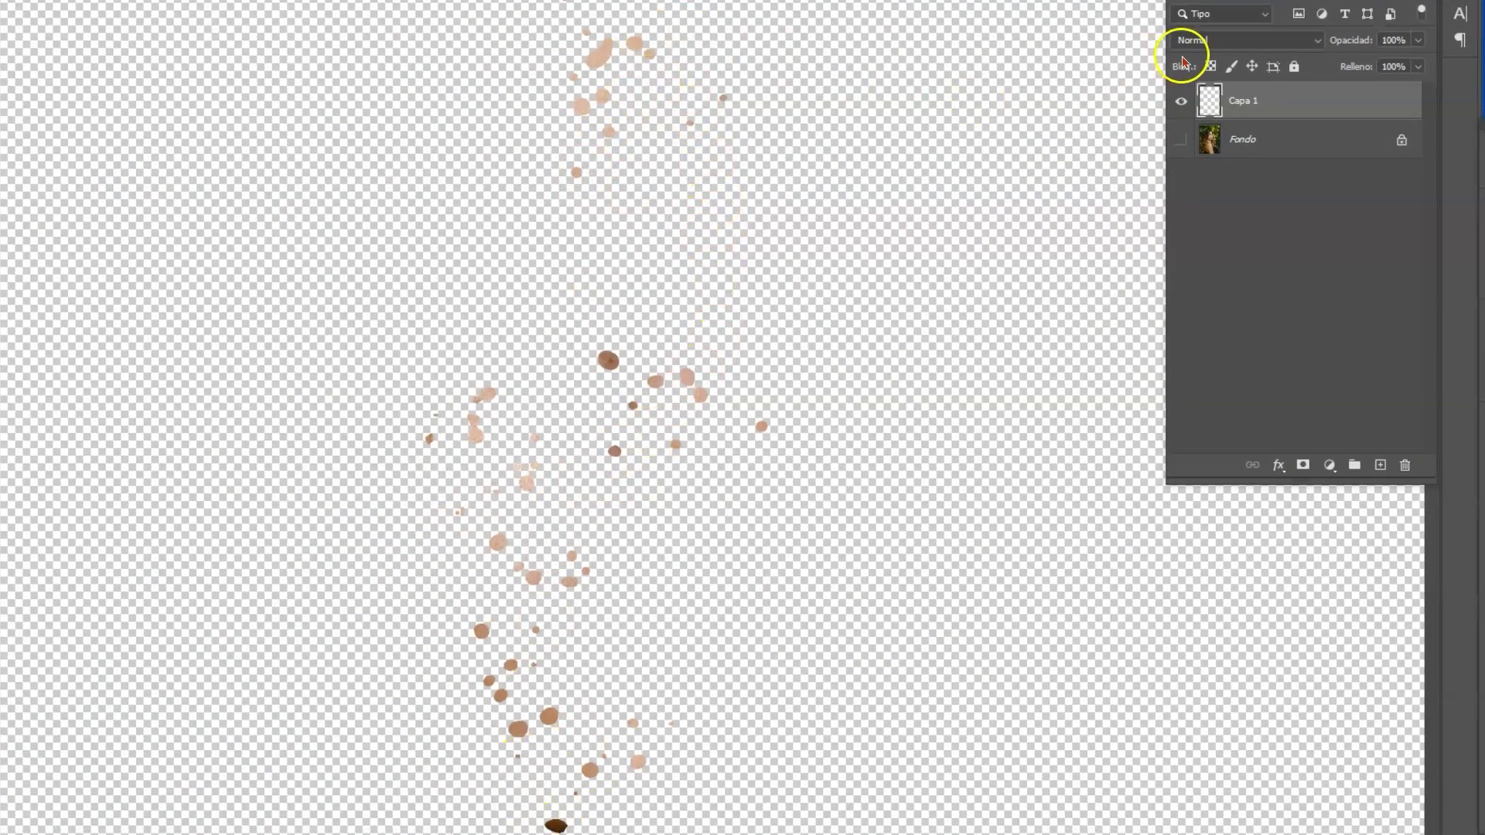
left_click(1181, 140, "alt")
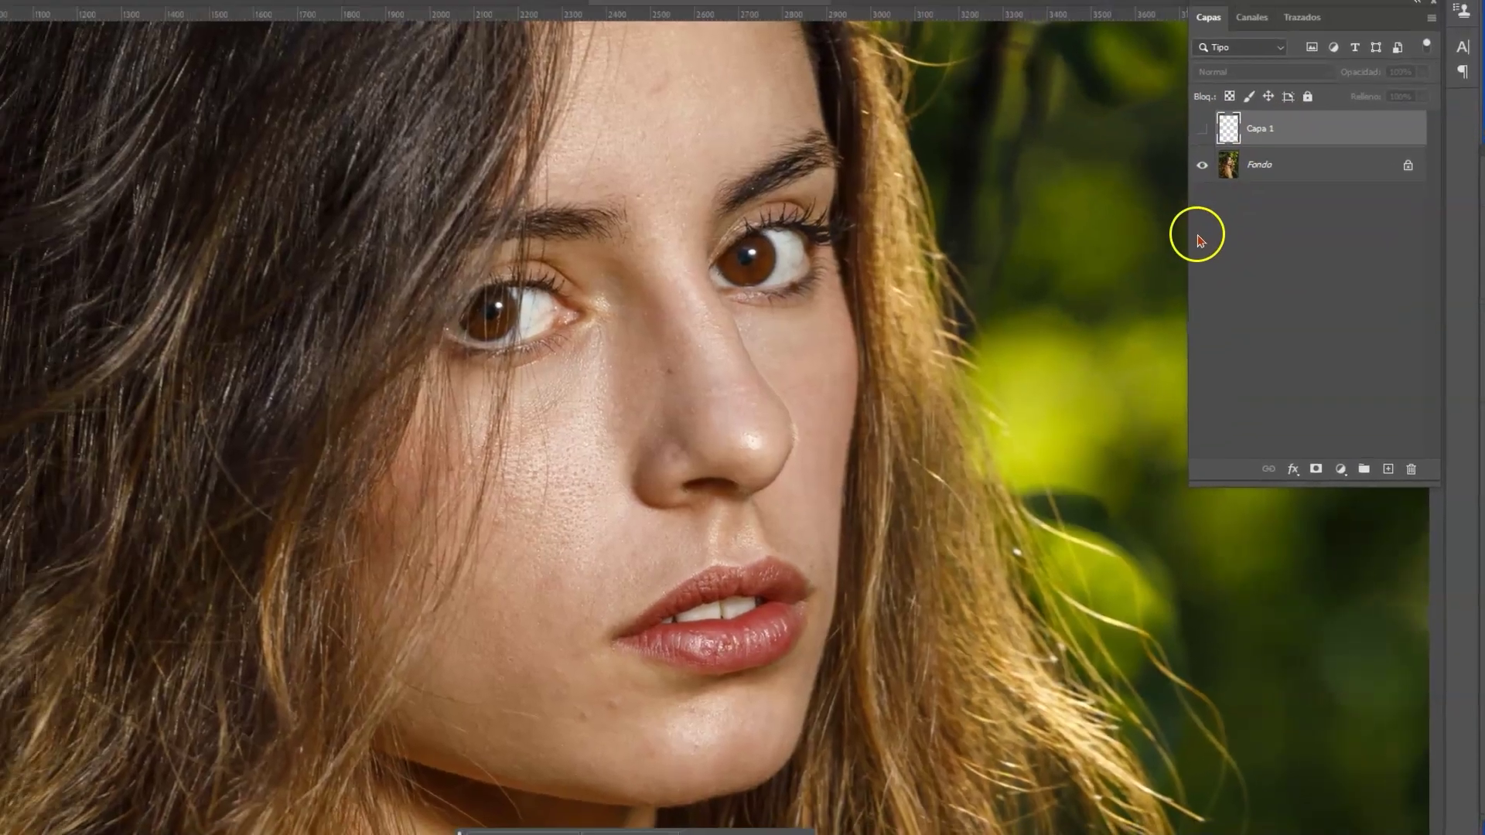
left_click(1201, 128)
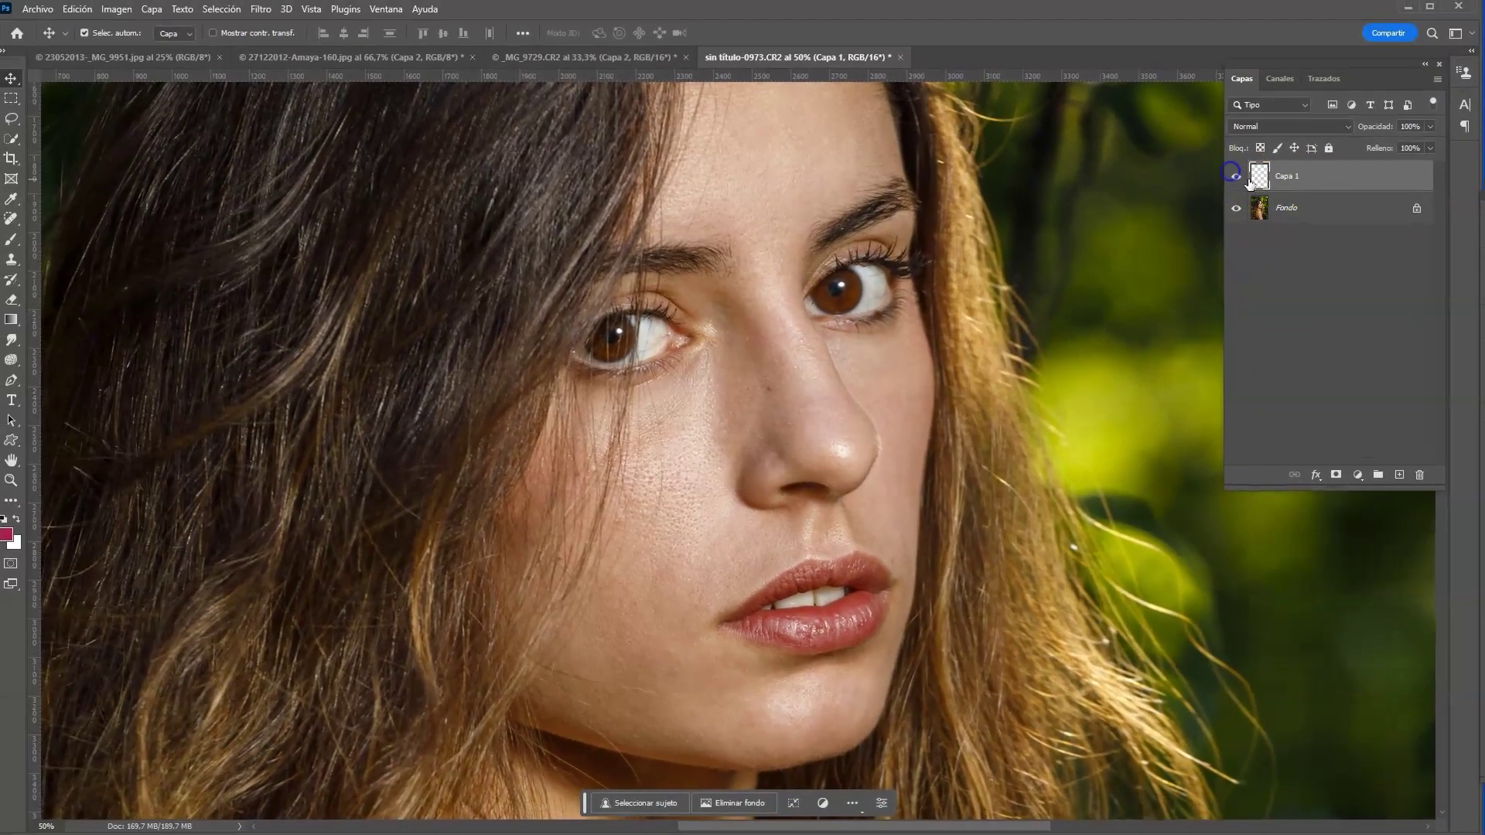
Step: With Capa 1 selected, stamp all visible layers into a new merged Capa 2 using Ctrl+Alt+Shift+E
left_click(1348, 186)
double_click(1357, 181)
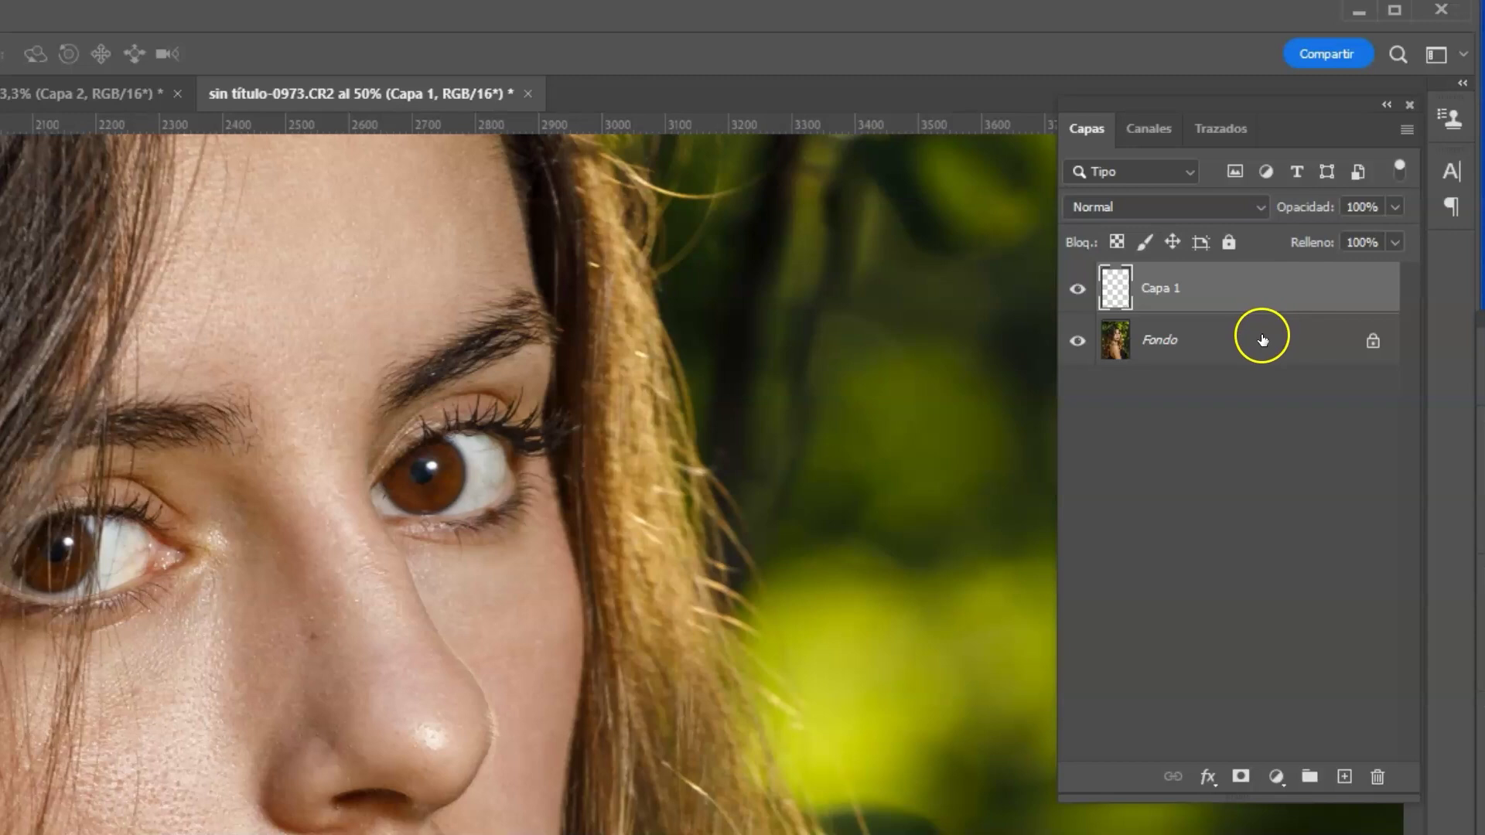
key("ctrl+shift+alt+e")
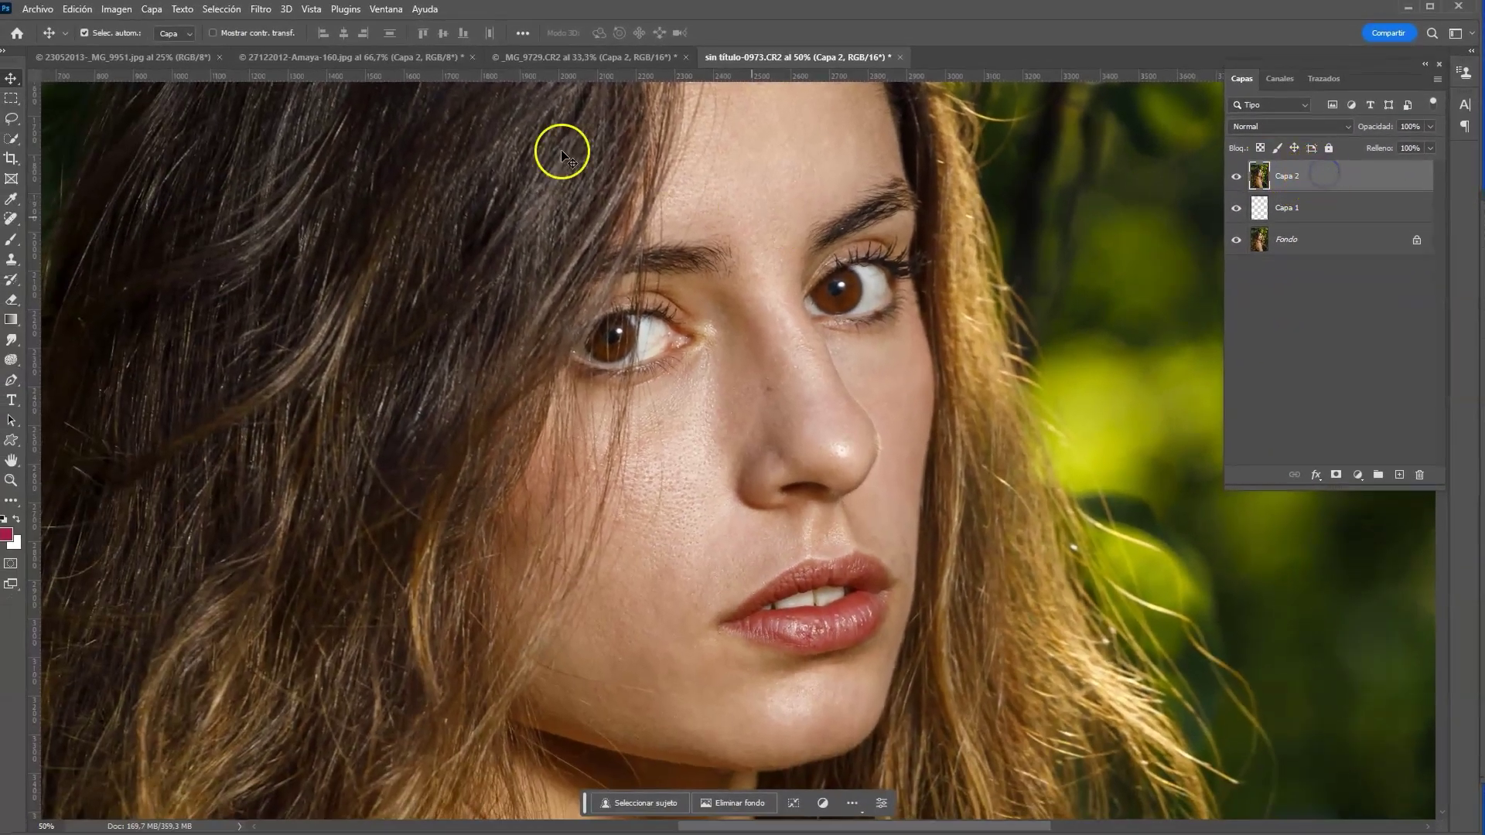
Step: Run Filtro > Retouch4me > Retouch4me DodgeBurn on Capa 2
left_click(260, 9)
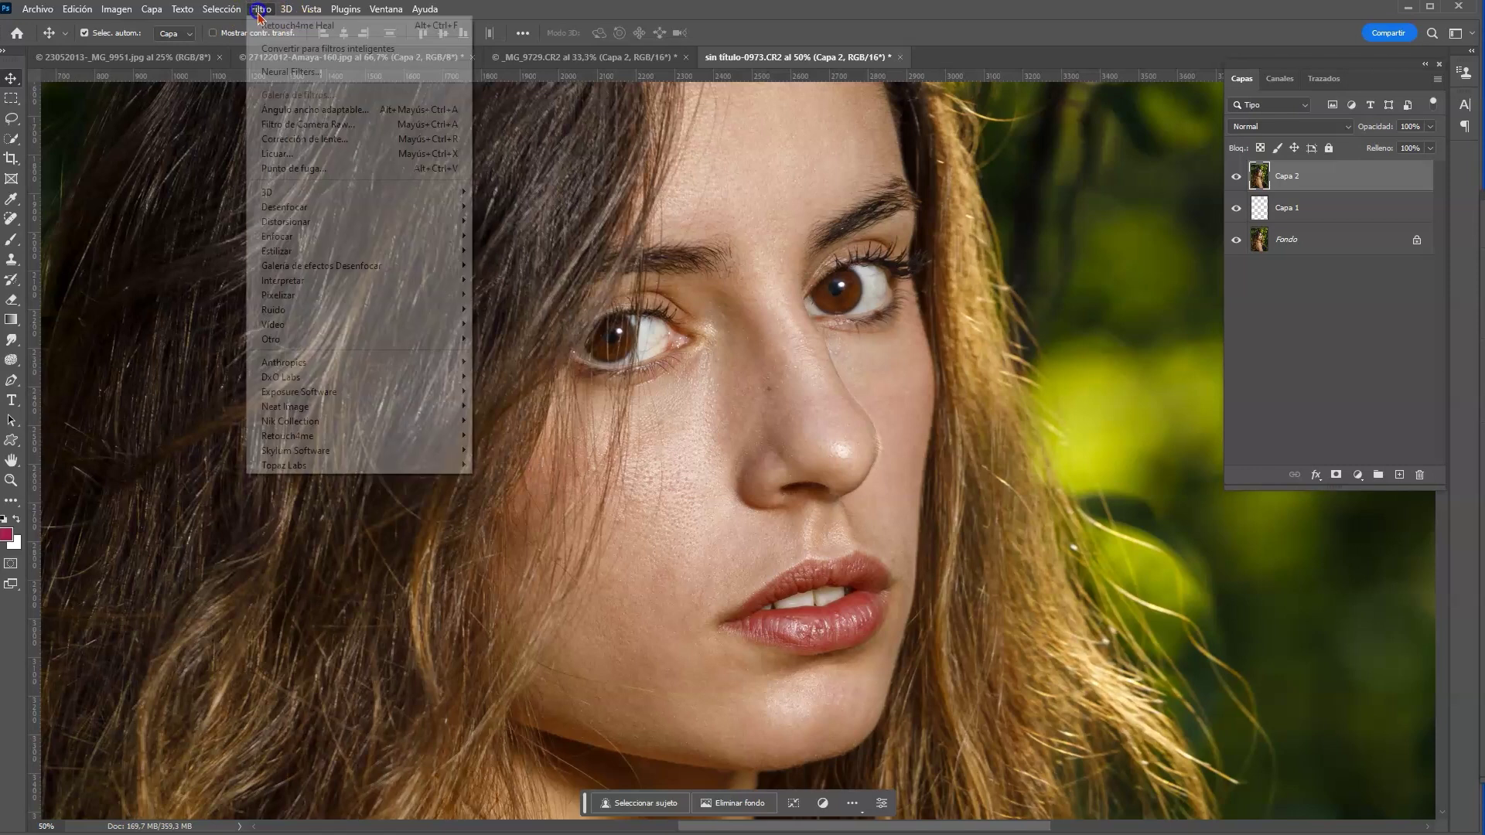
mouse_move(348, 435)
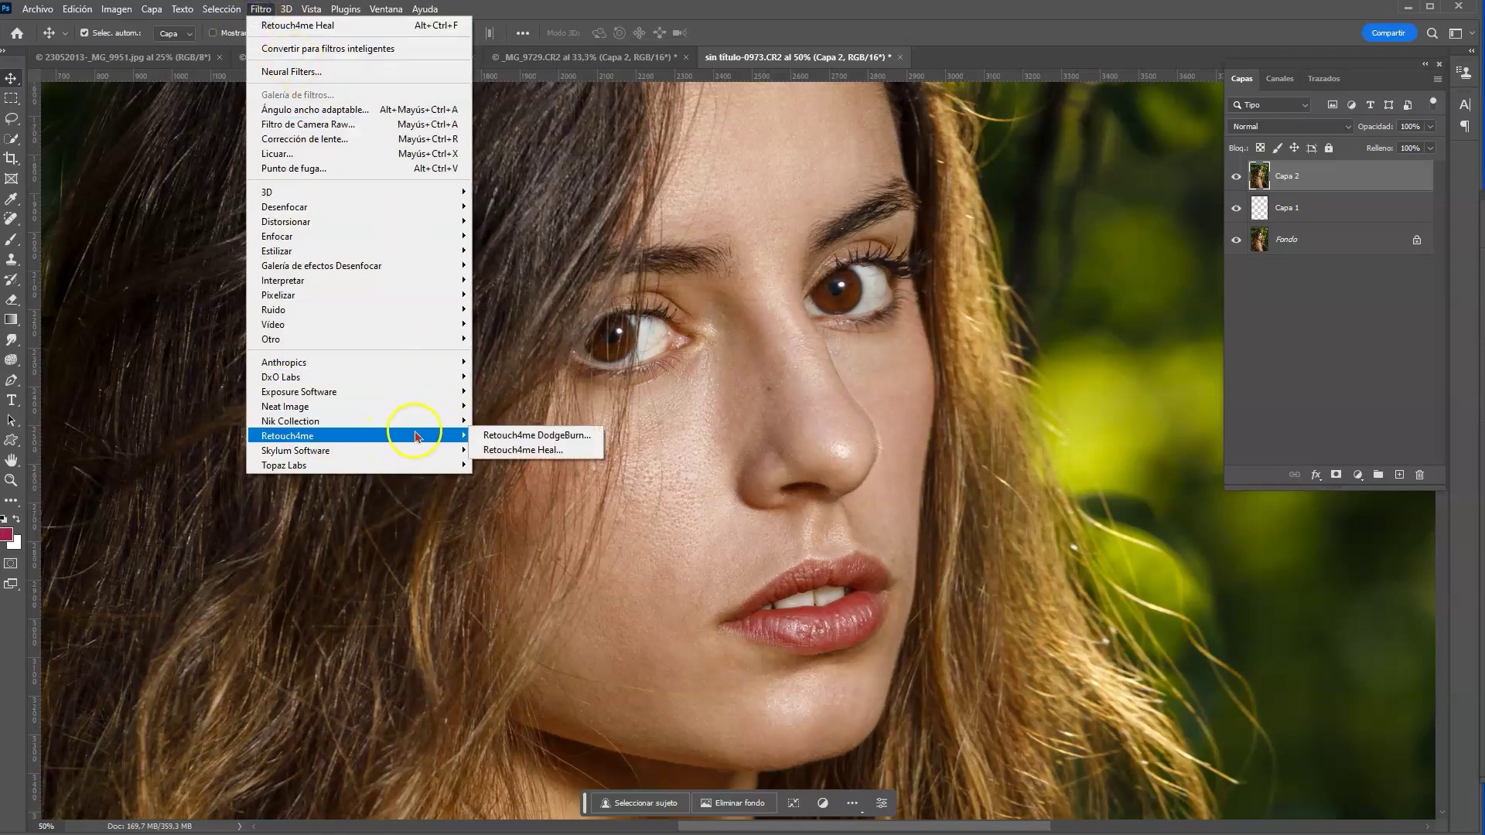
left_click(536, 439)
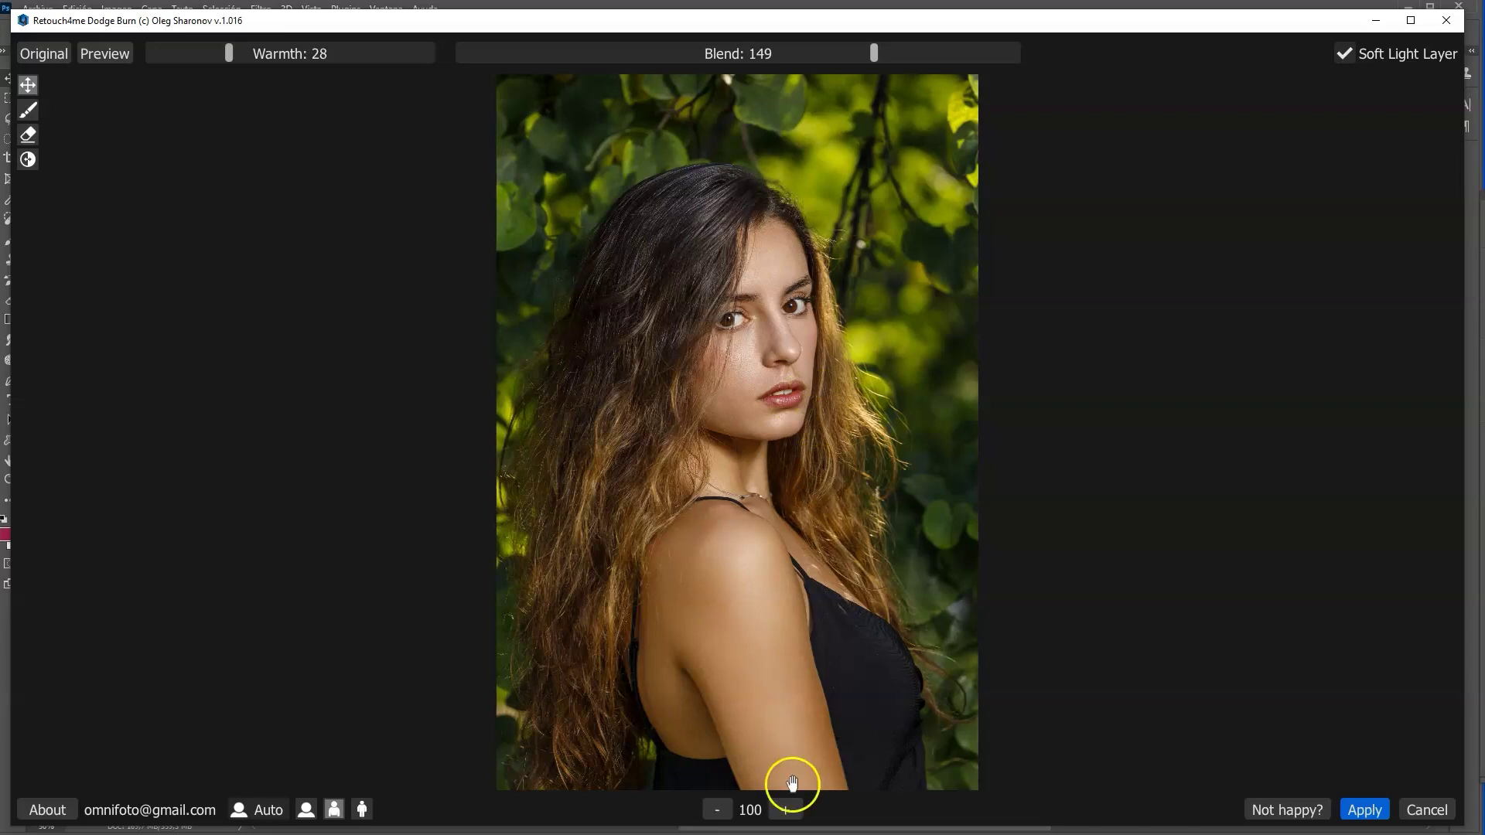
left_click(784, 810)
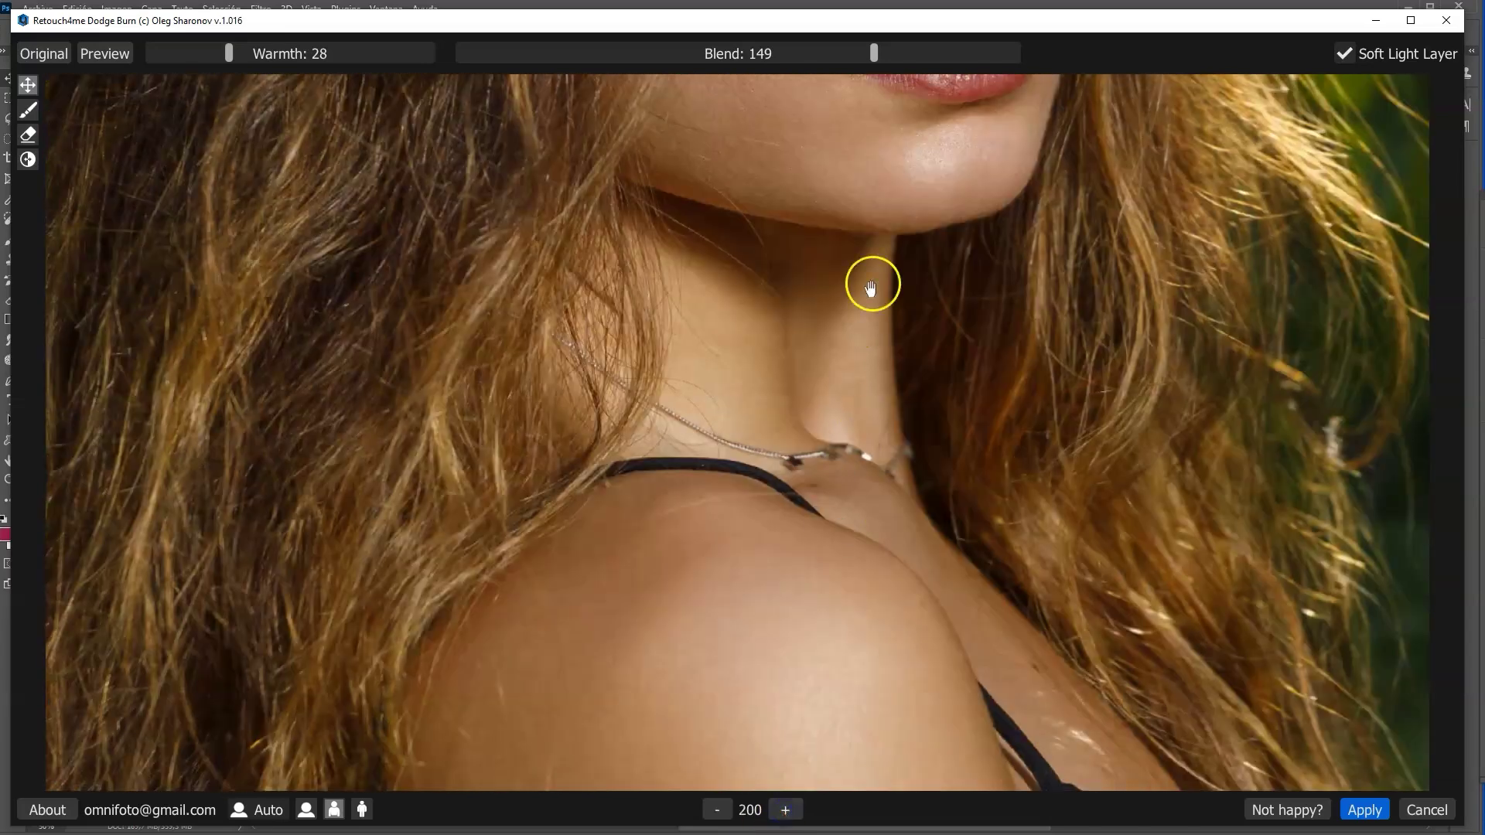
left_click_drag(872, 282, 903, 791)
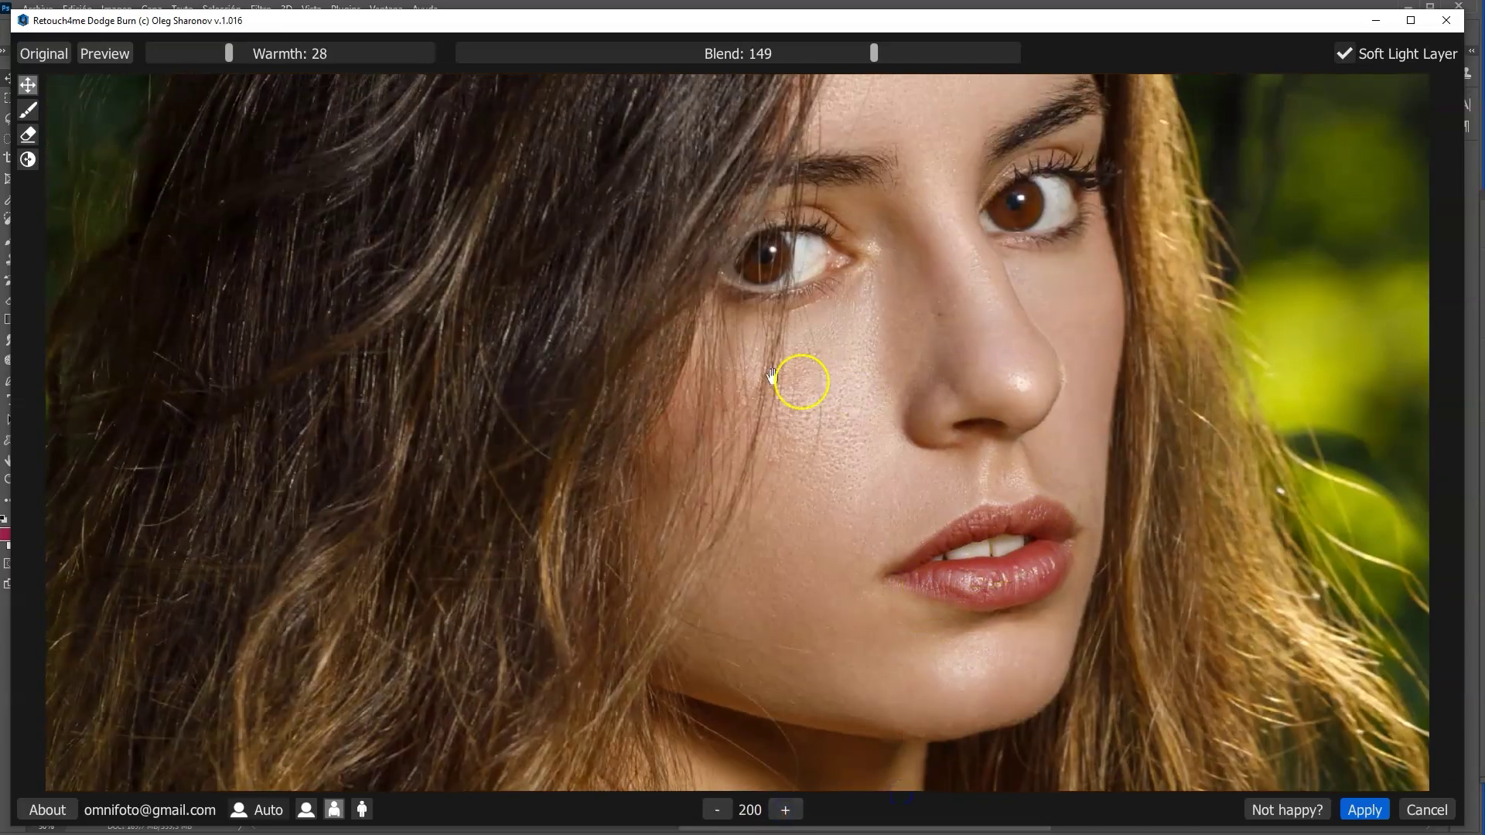
left_click(48, 56)
left_click(48, 54)
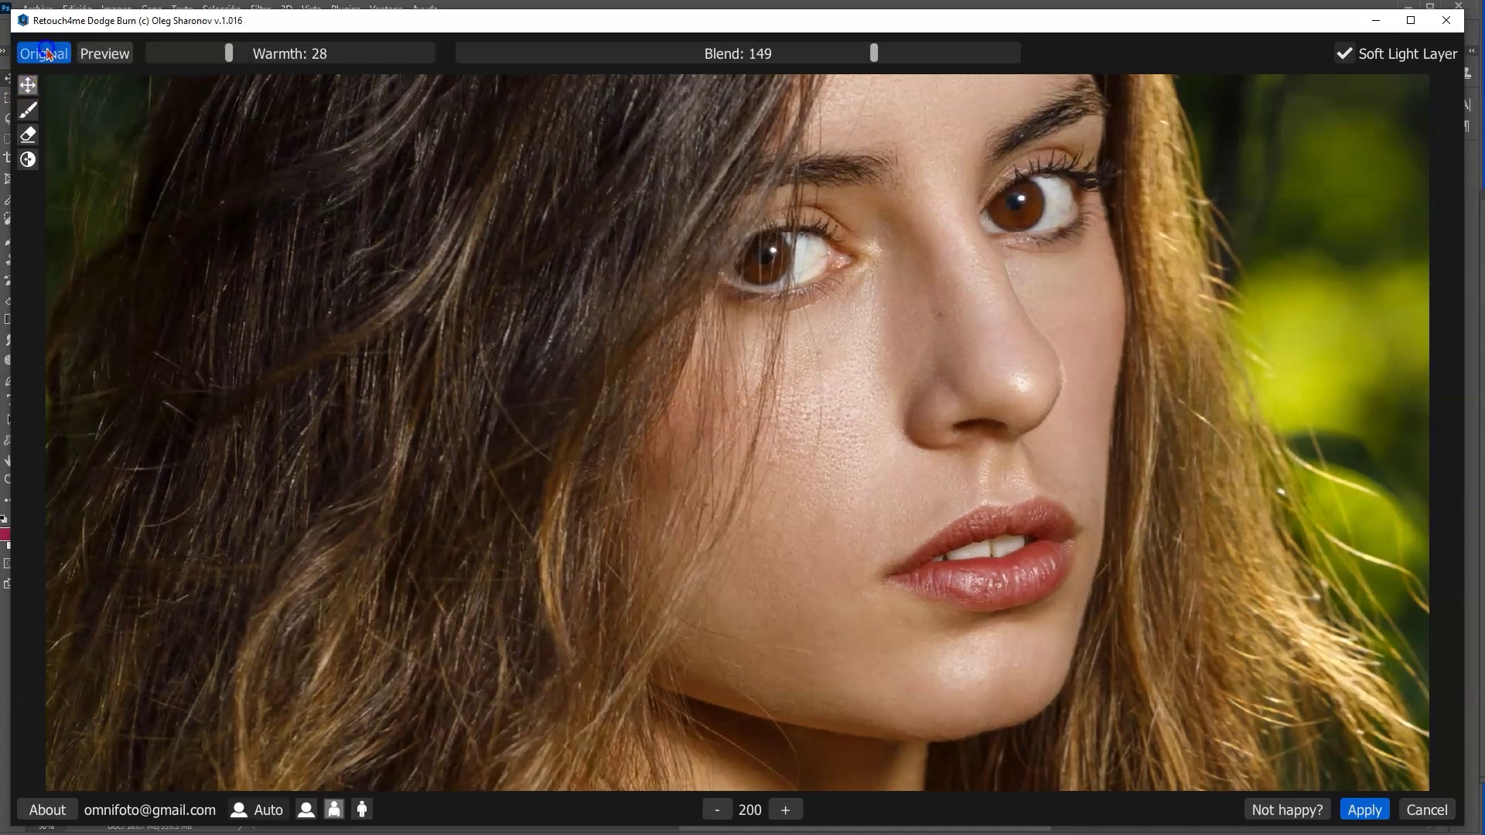
left_click(47, 52)
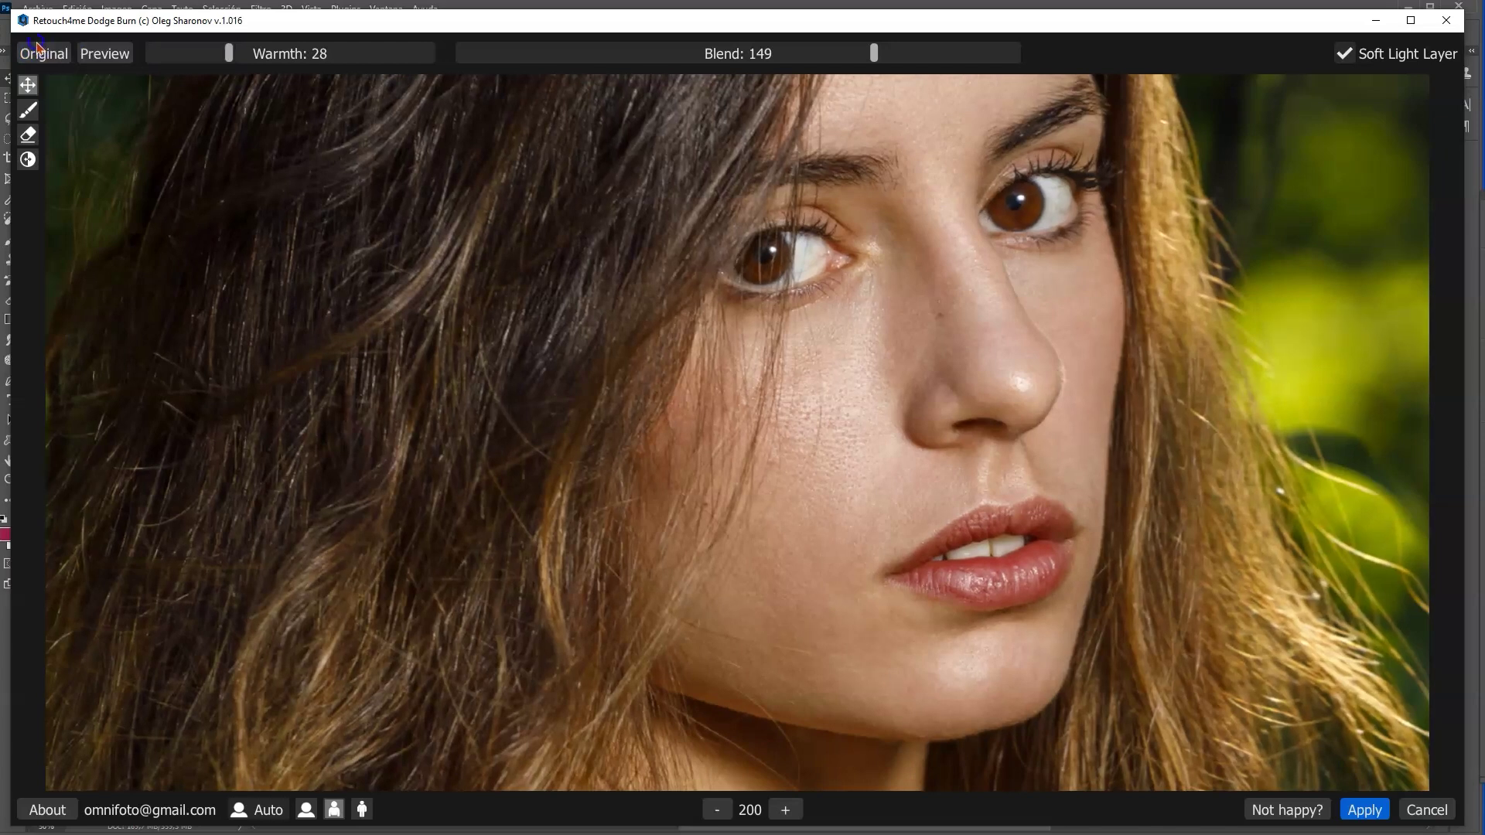
left_click(35, 52)
left_click(34, 57)
left_click(34, 56)
left_click(37, 60)
left_click(36, 58)
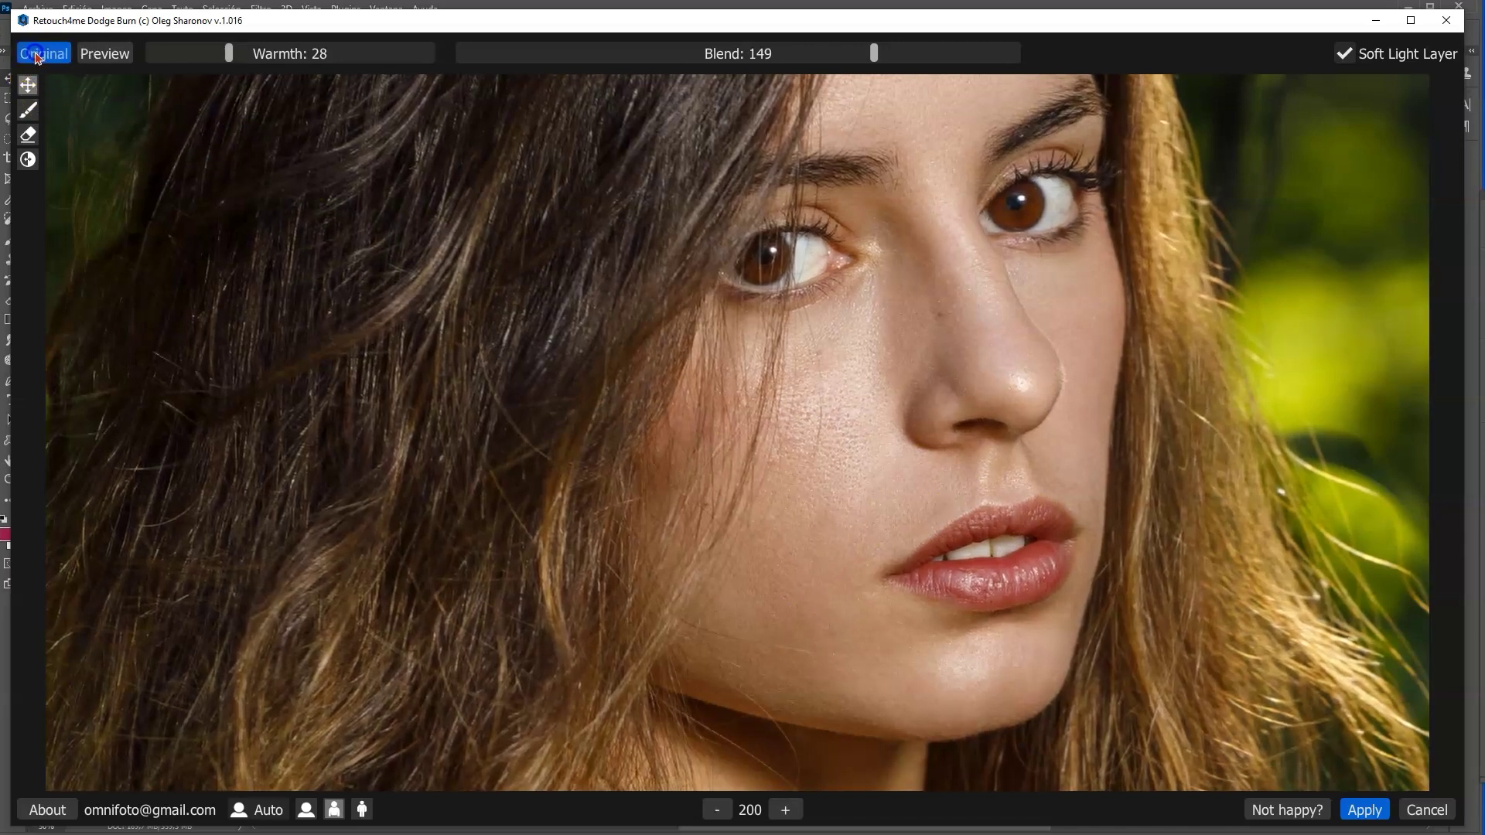
left_click(37, 58)
left_click(35, 58)
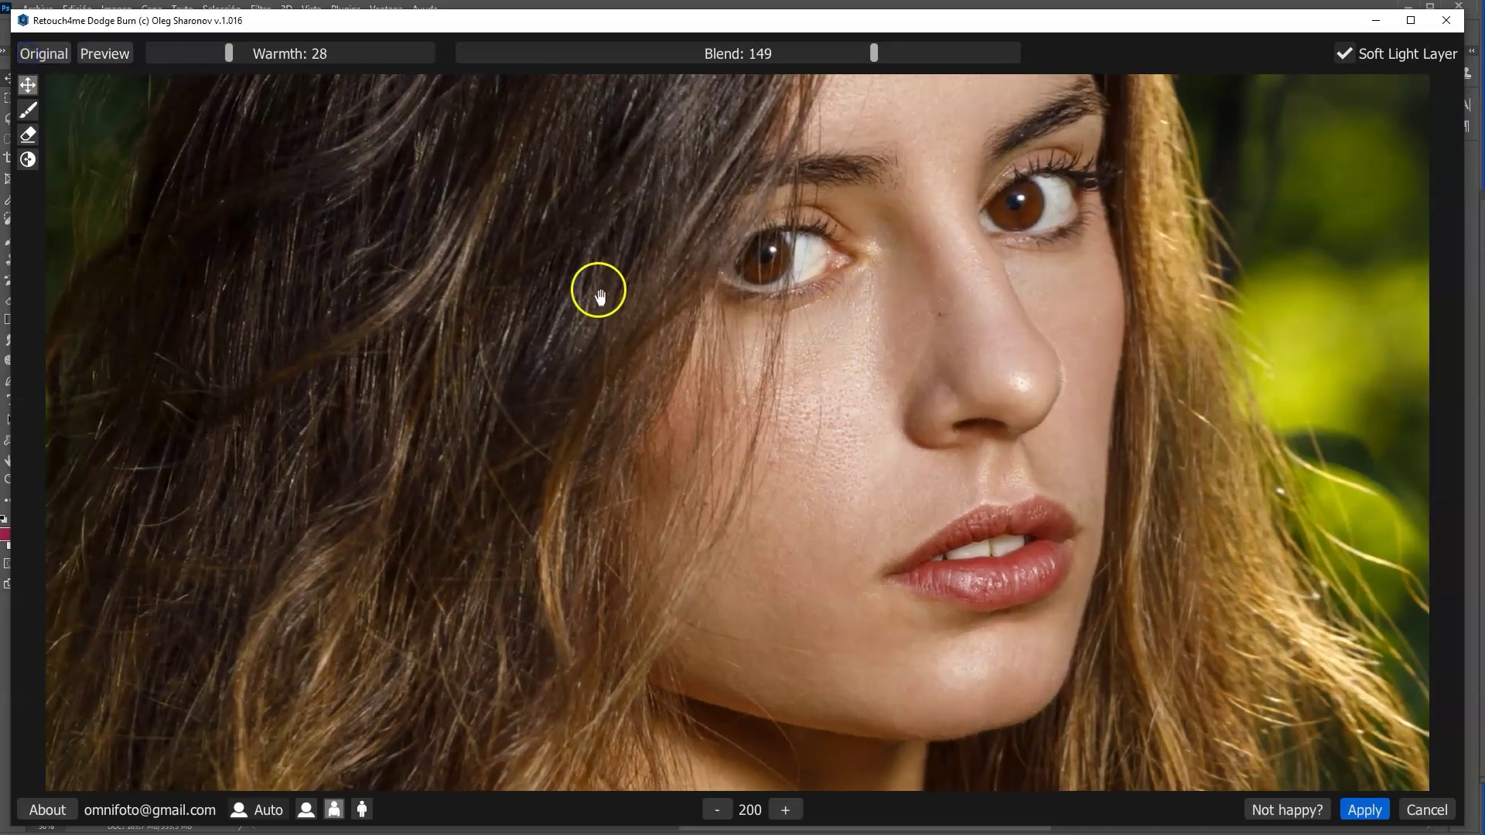
left_click_drag(596, 292, 551, 441)
left_click(34, 58)
left_click(35, 58)
left_click(35, 58)
left_click(35, 58)
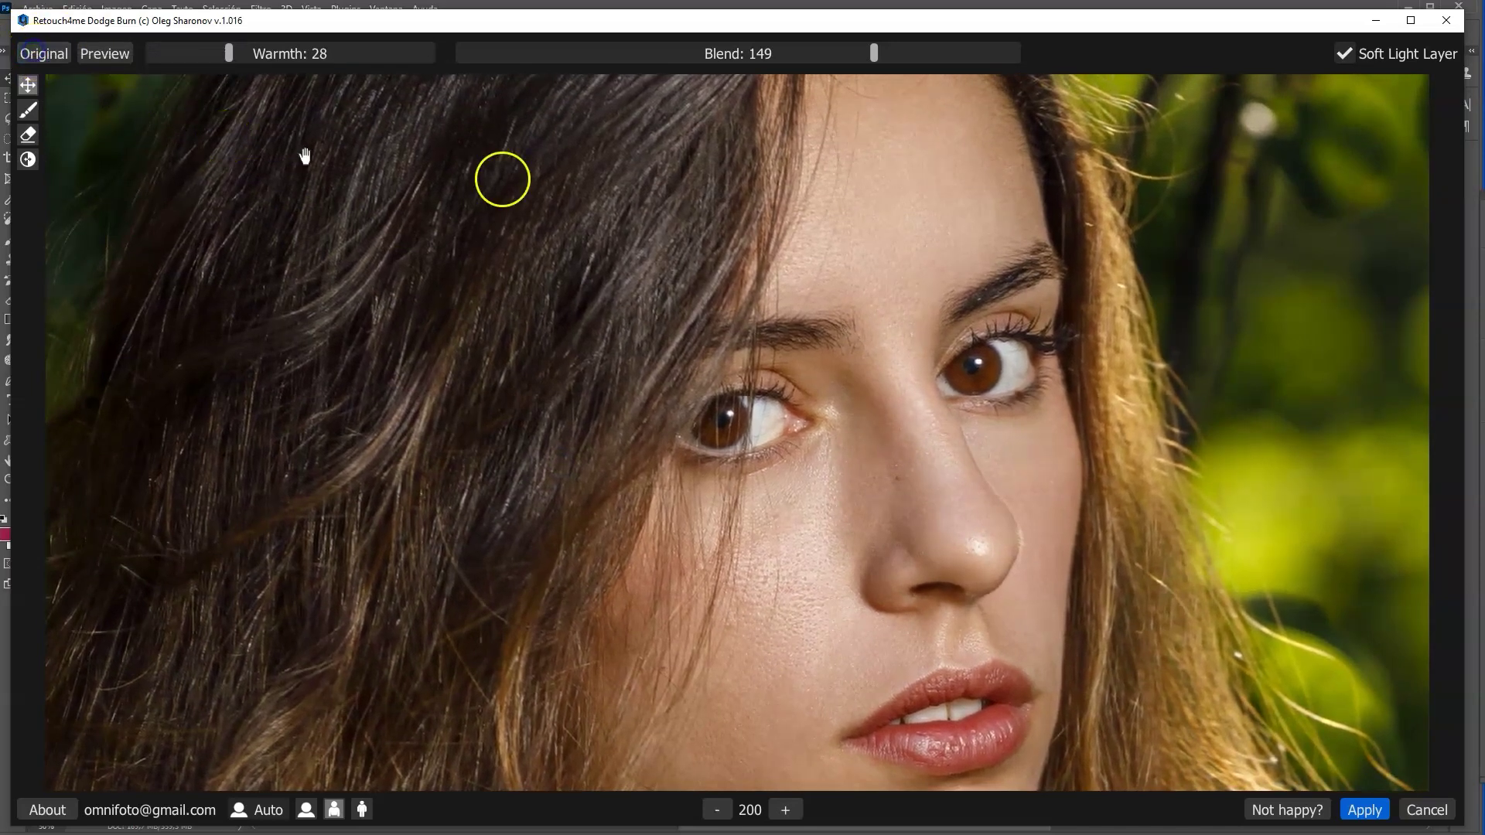
mouse_move(814, 587)
left_mouse_down()
mouse_move(911, 403)
mouse_move(806, 405)
left_mouse_up()
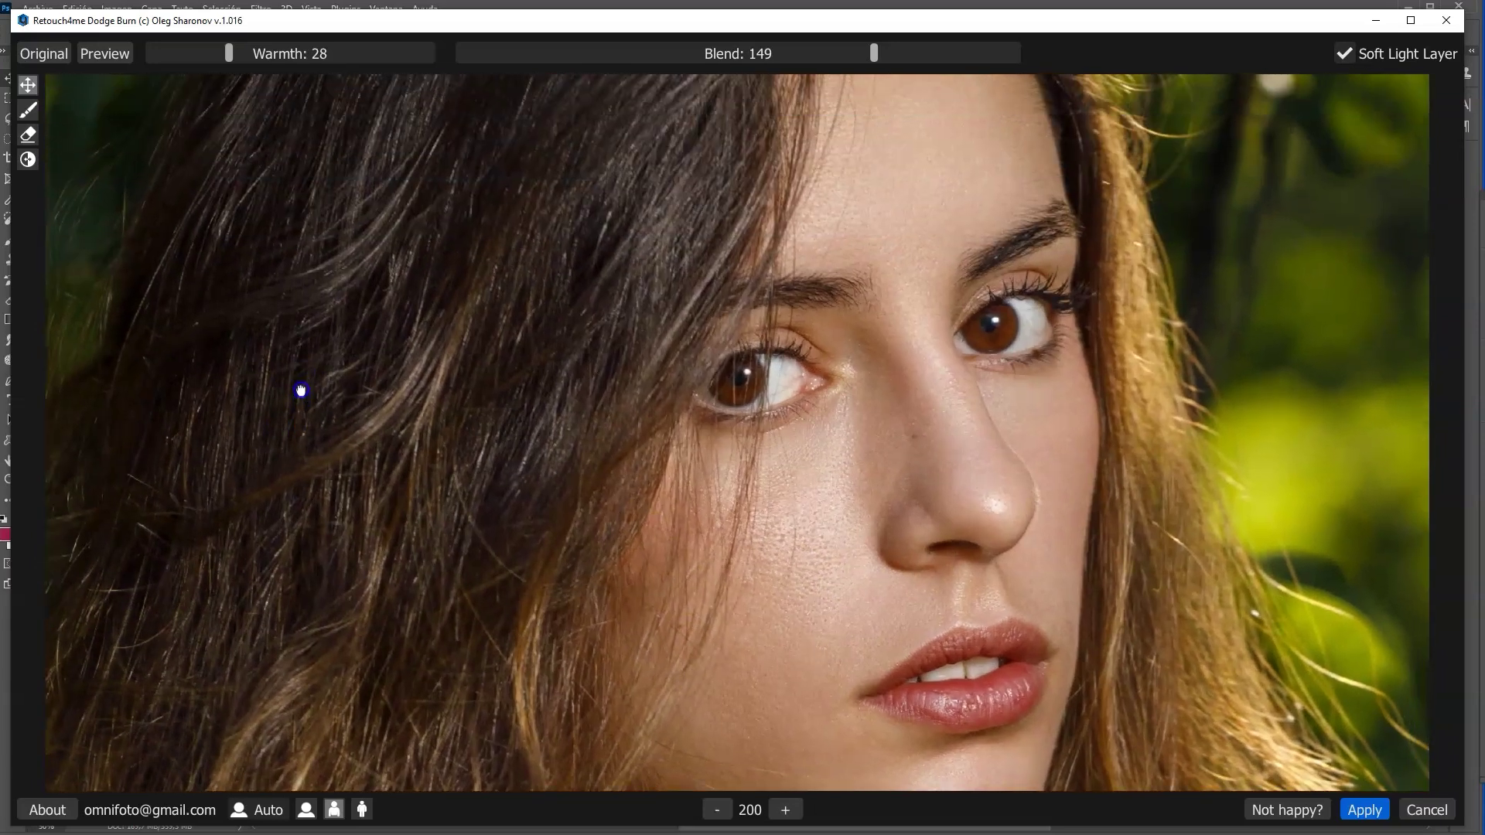
left_click_drag(705, 495, 326, 356)
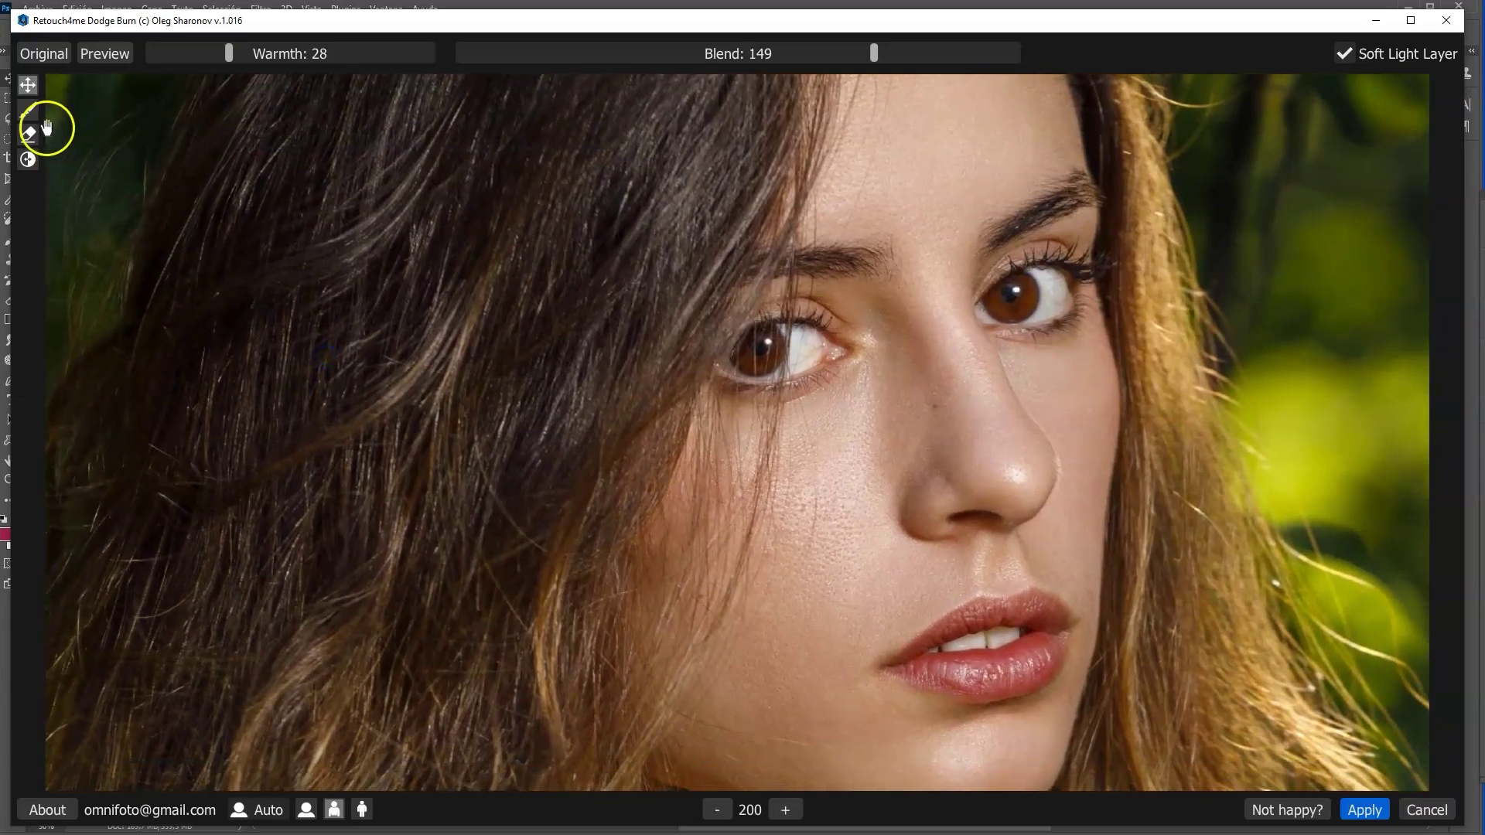
Step: Erase a small patch of the Dodge Burn mask beside the nose, then apply the result
left_click(27, 134)
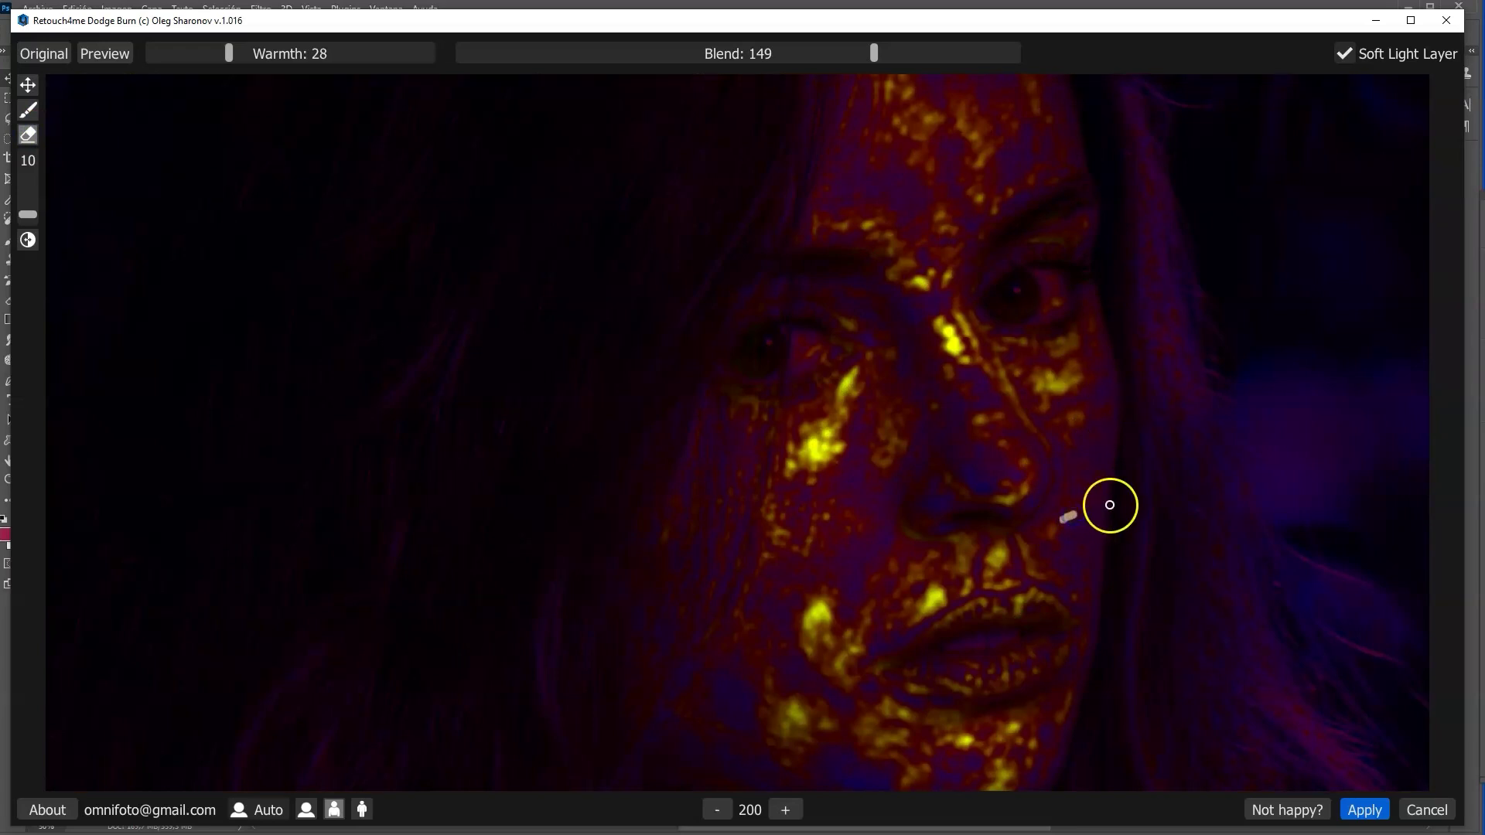
left_click(1076, 536)
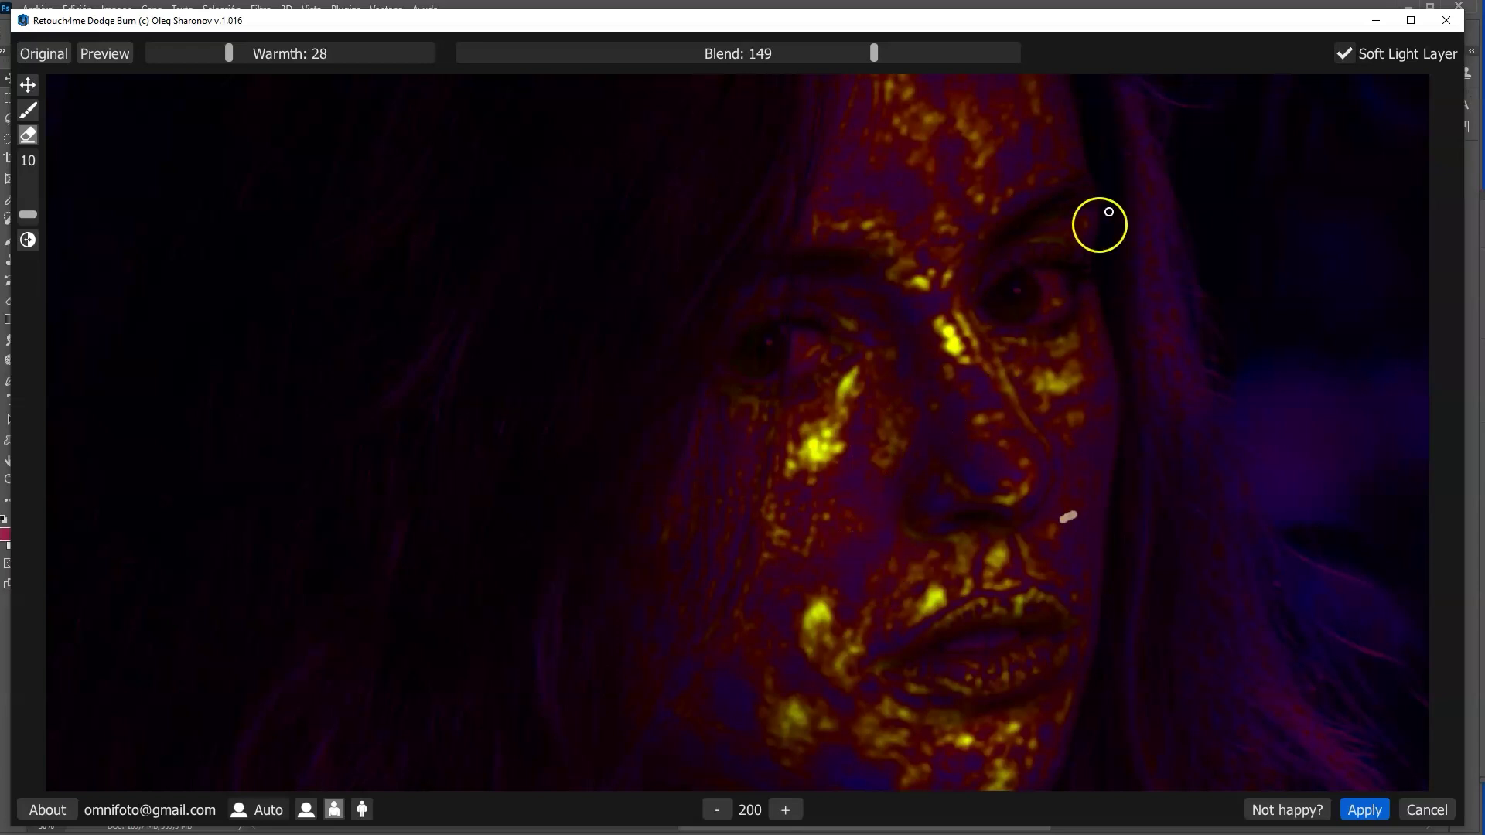
key("h")
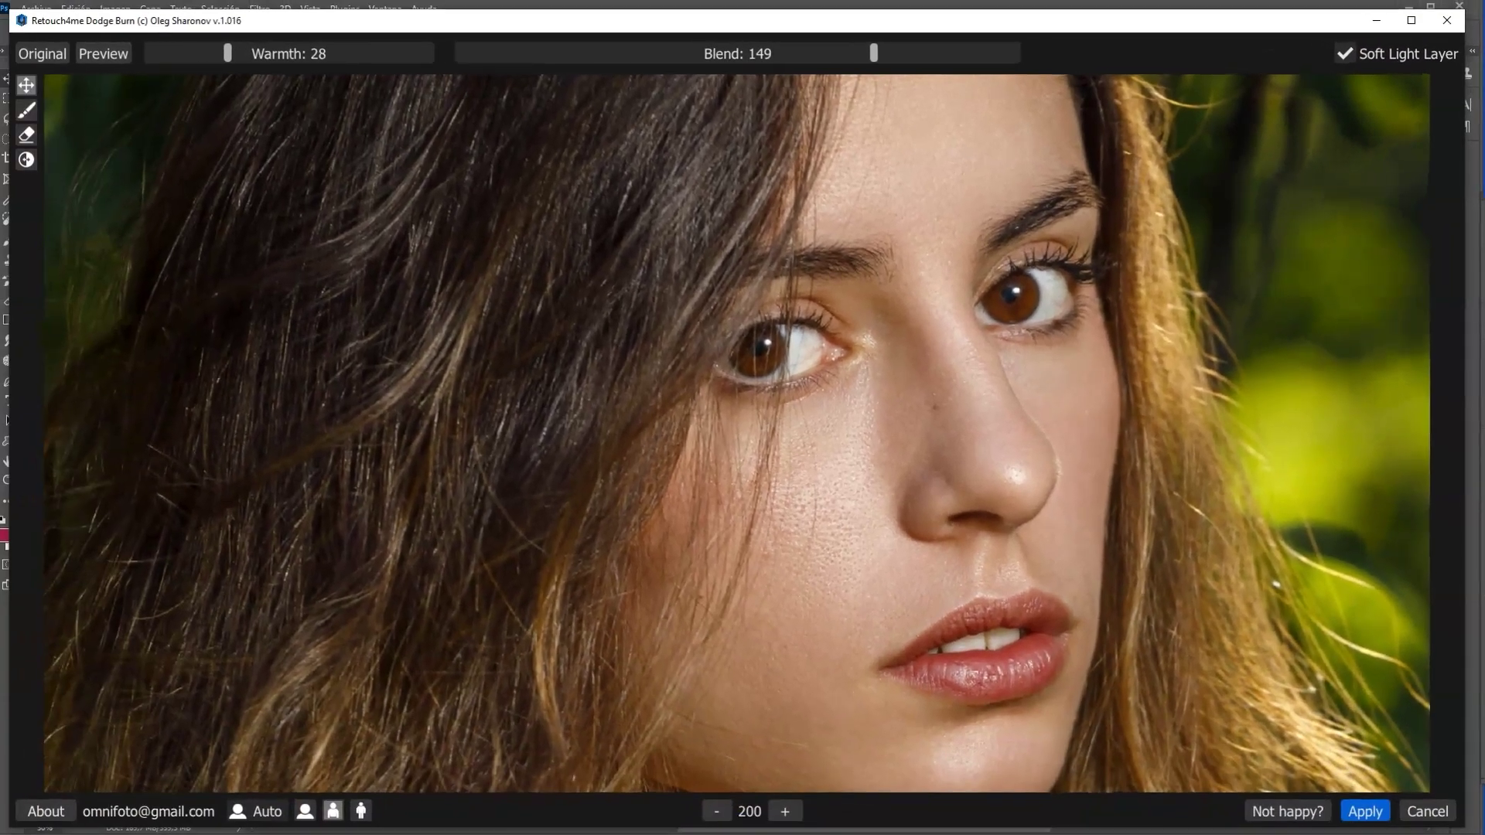
left_click(1363, 811)
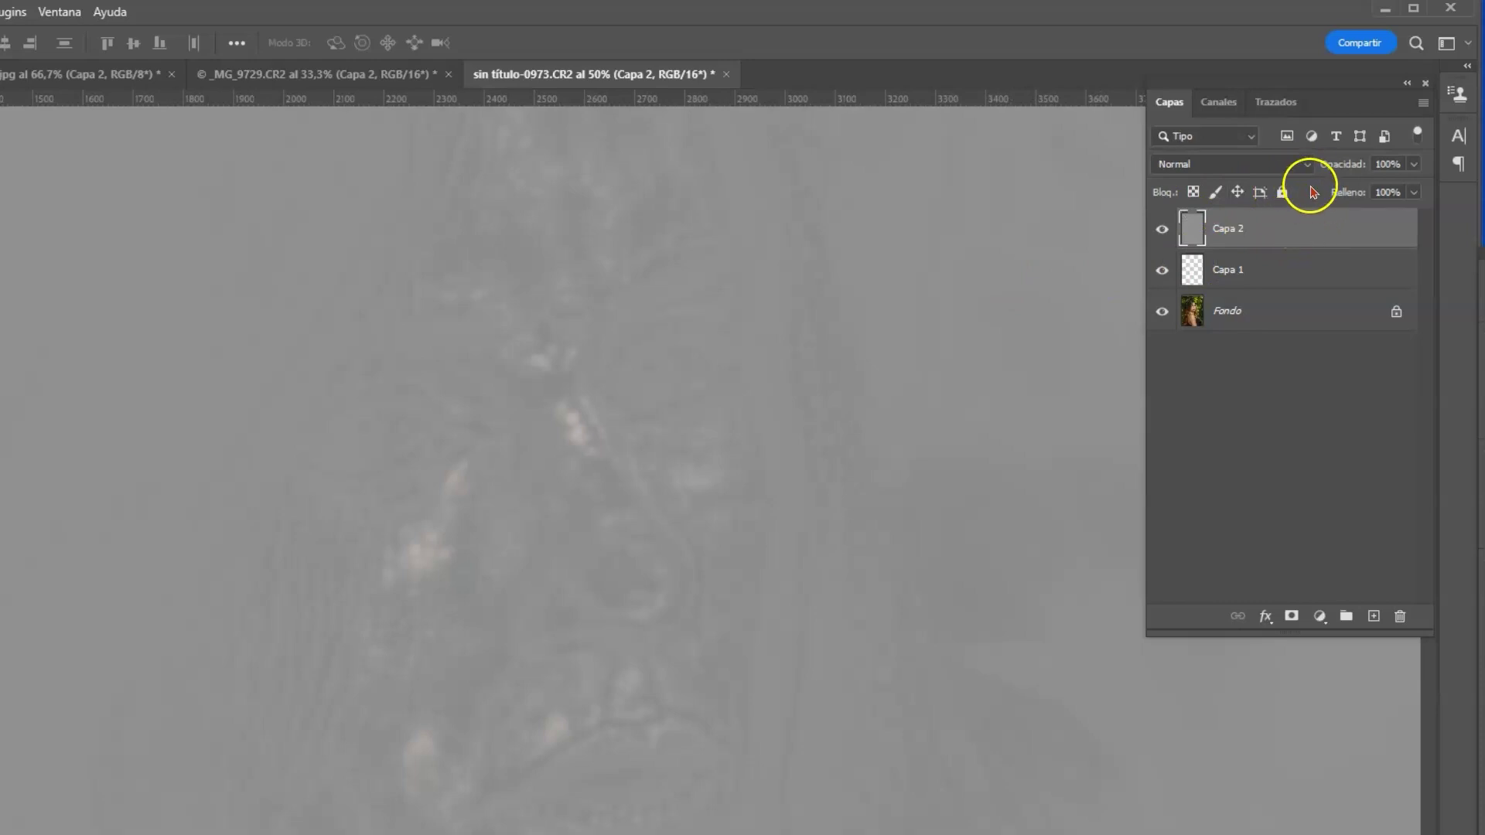
Step: Set Capa 2 to Luz suave blending and toggle its visibility to compare before and after
left_click(1301, 165)
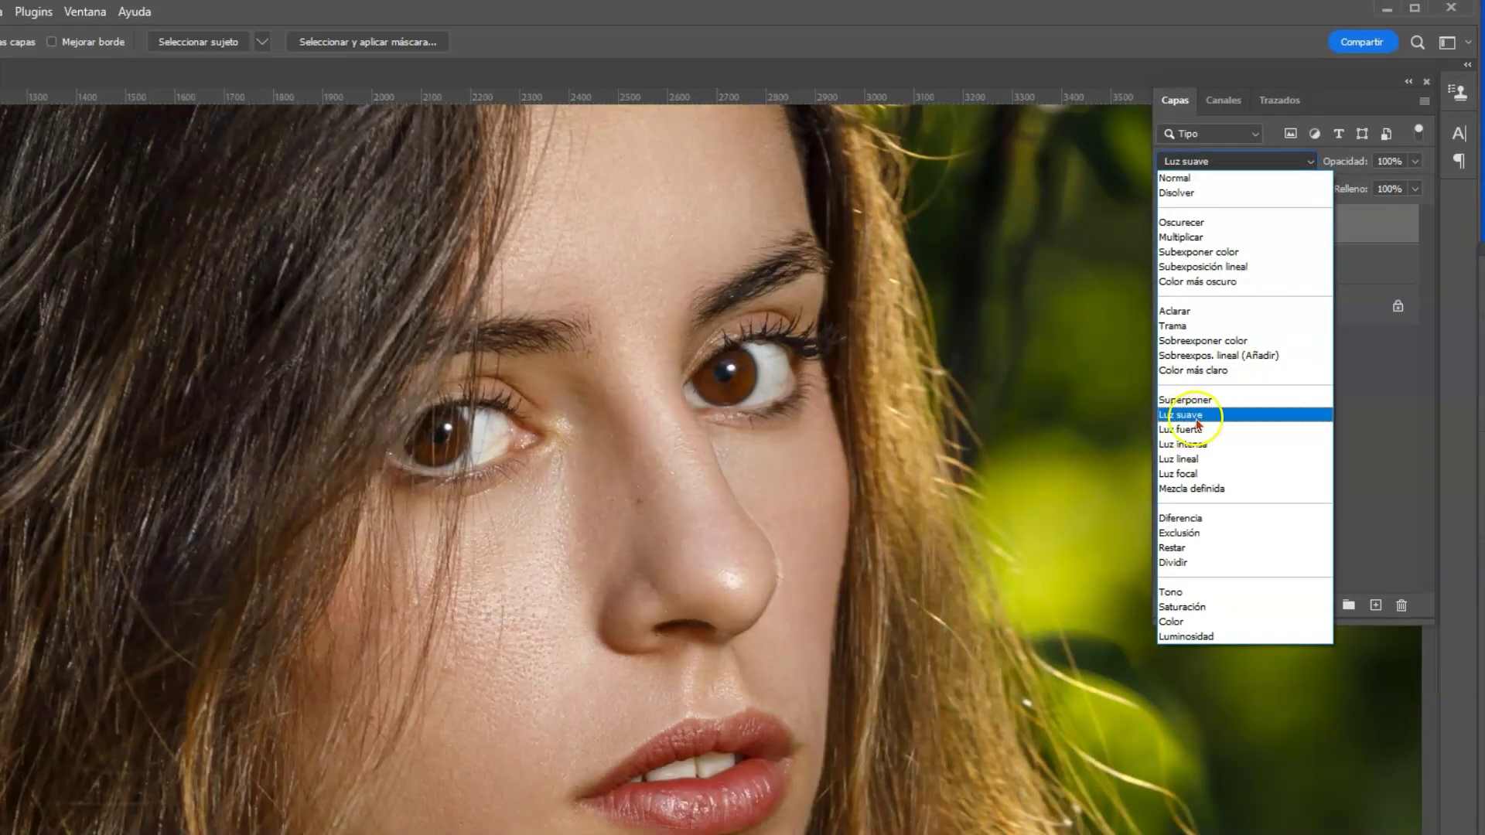
left_click(1197, 418)
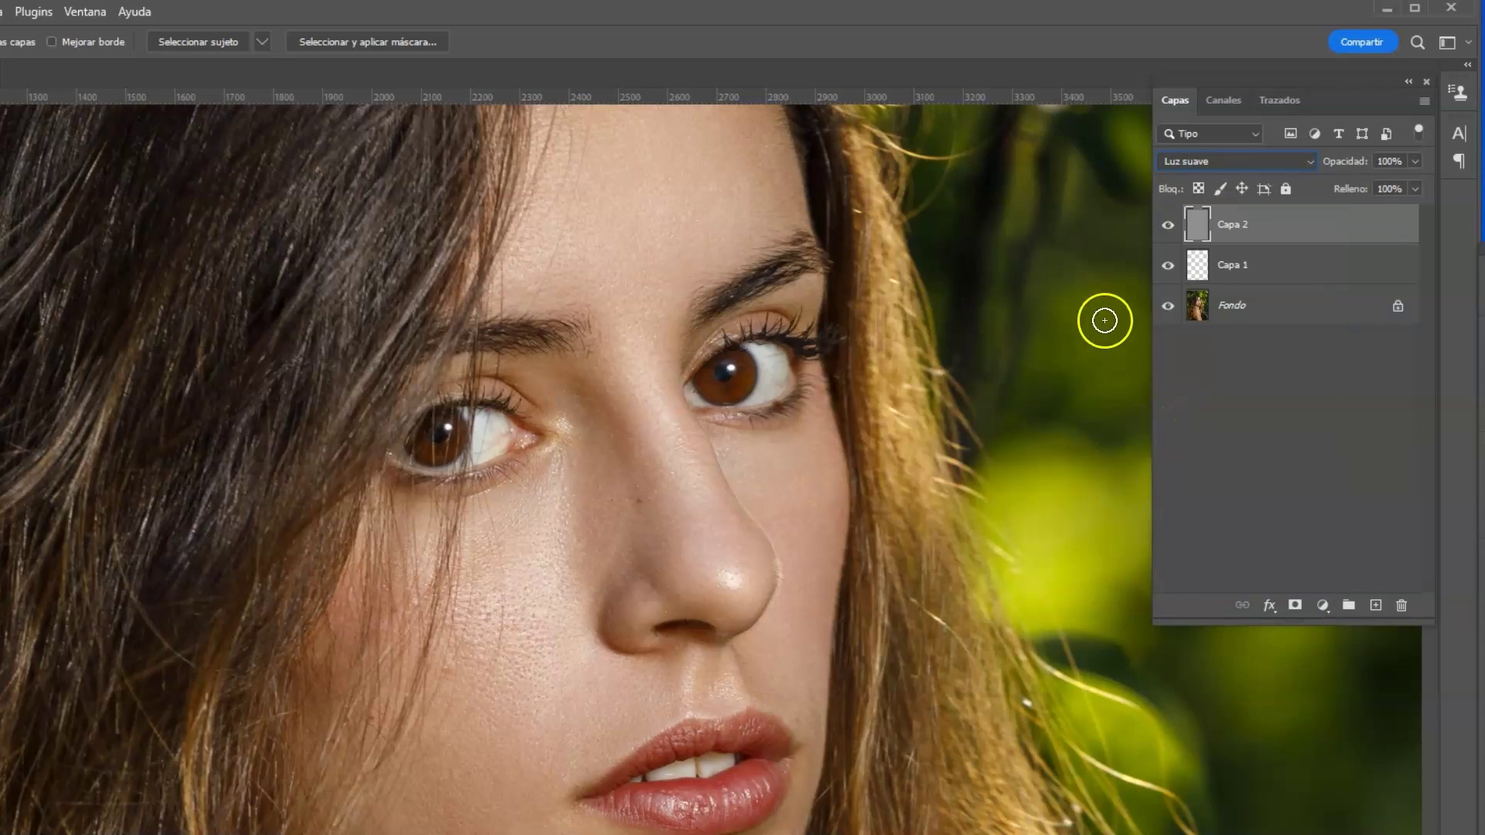
left_click(1171, 232)
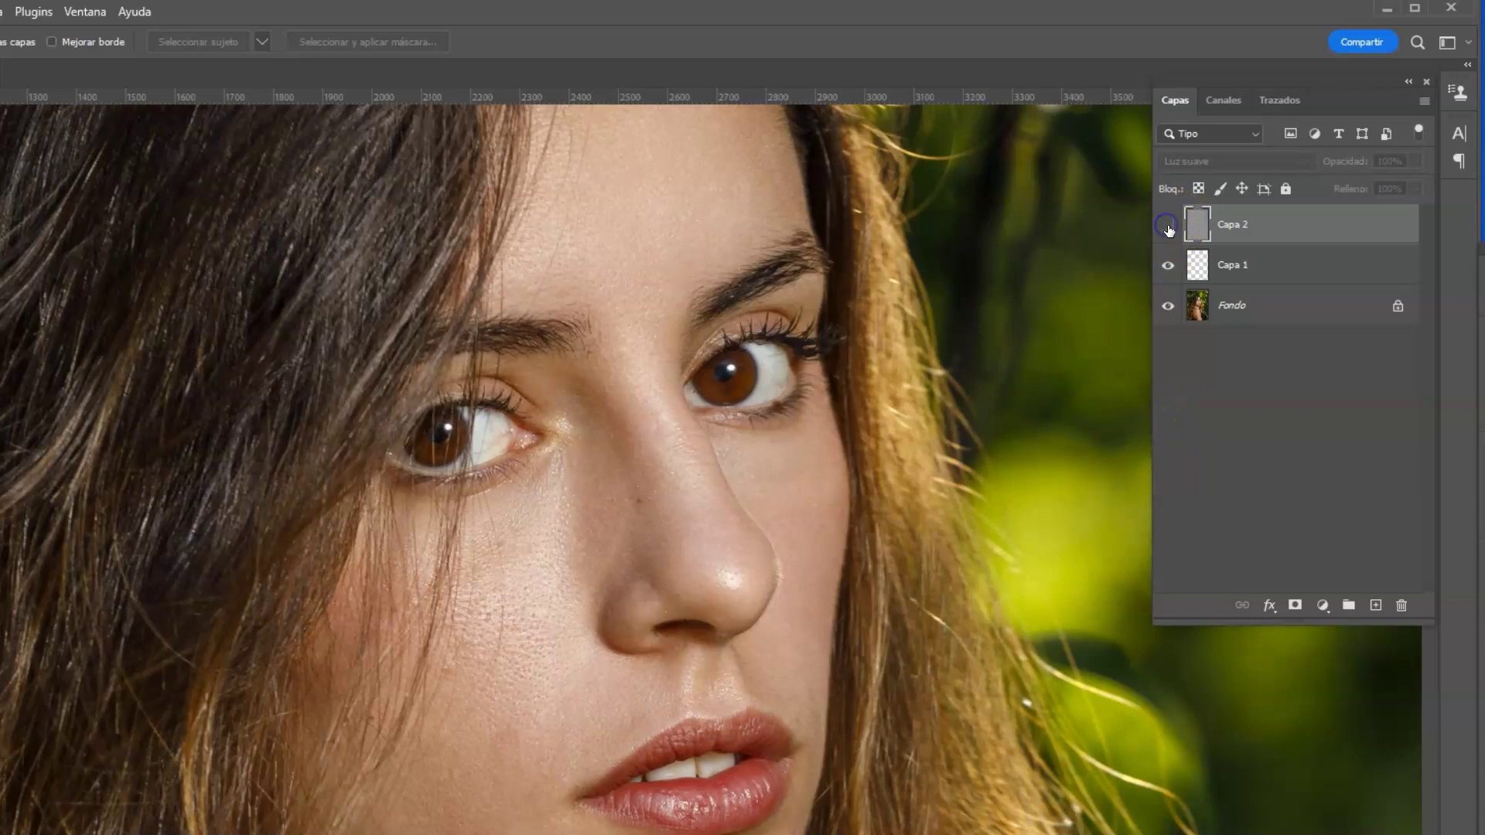
left_click(1170, 231)
left_click(1168, 231)
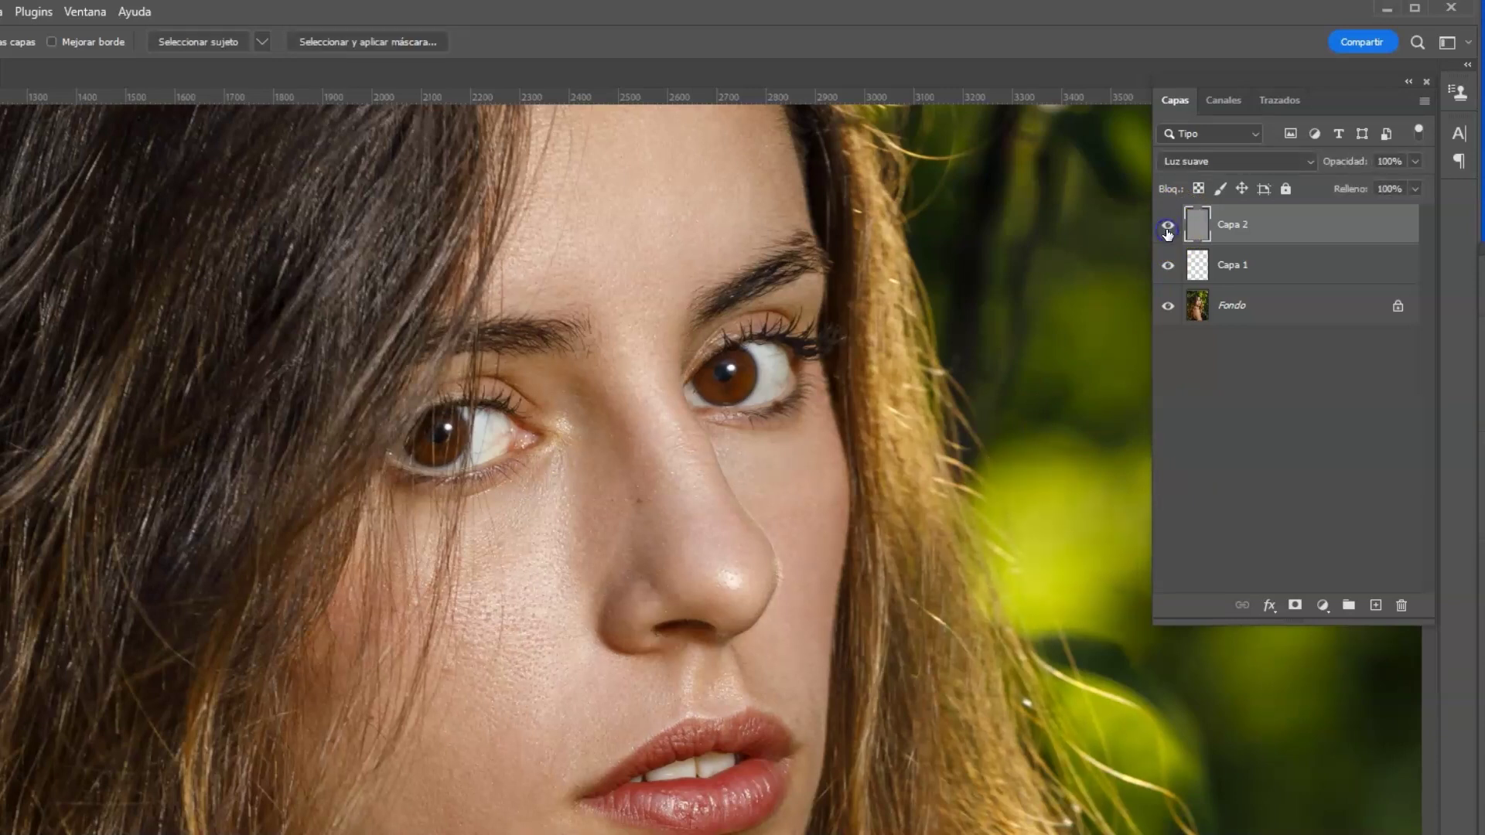
left_click(1168, 231)
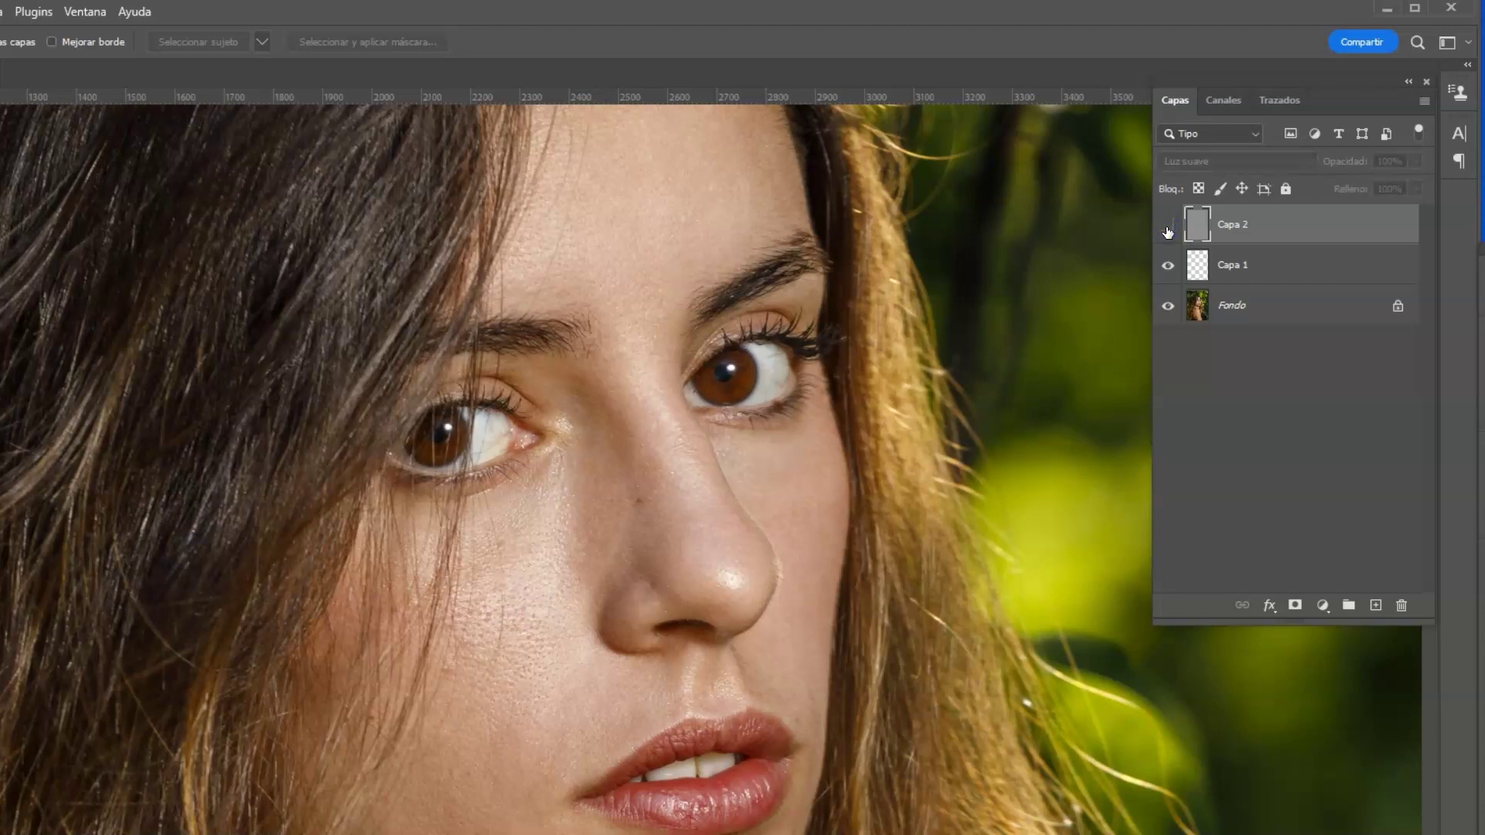
left_click(1168, 231)
left_click(1290, 625)
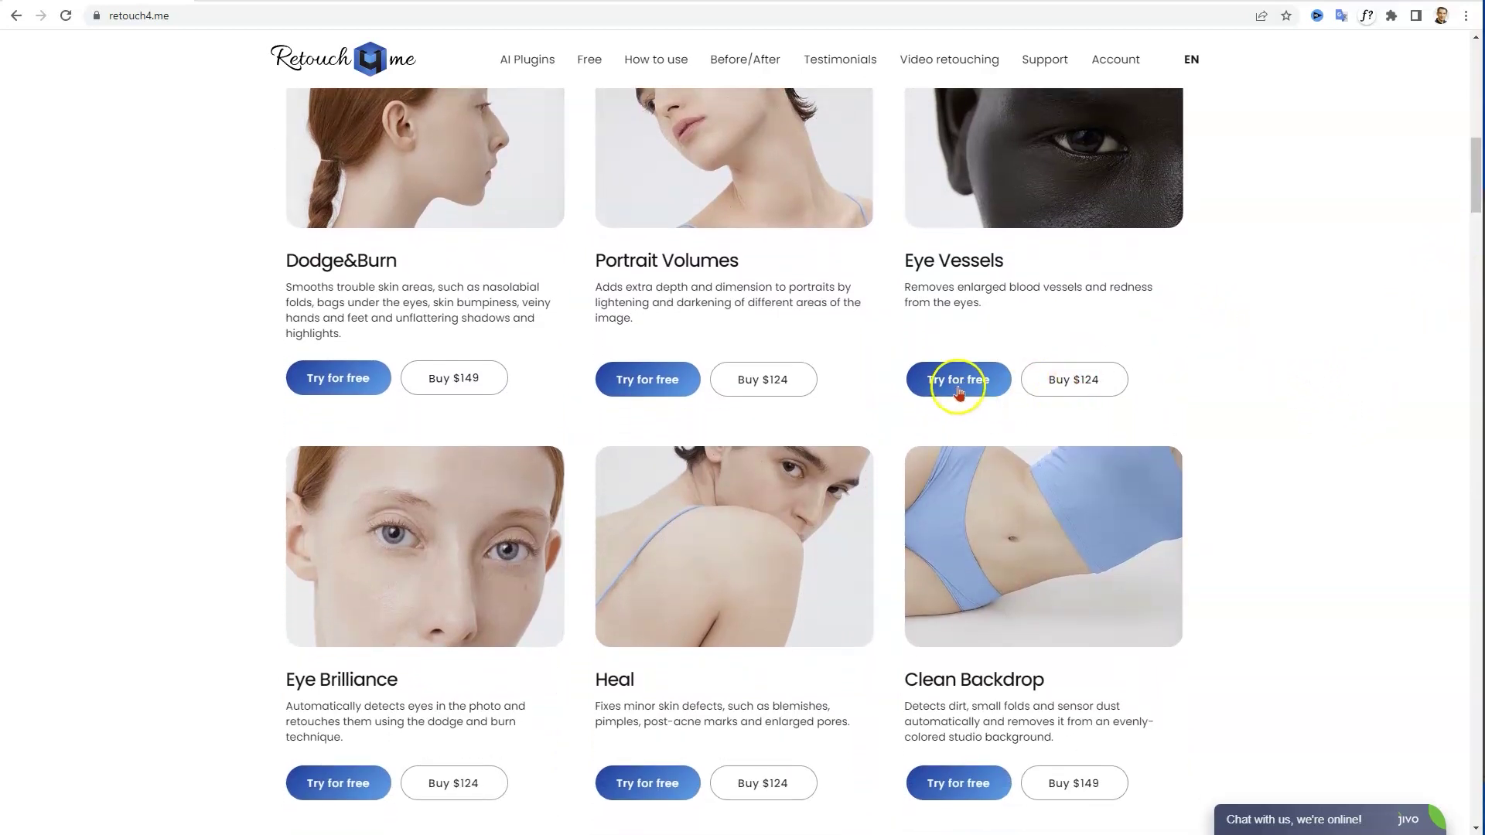
Step: Scroll the Retouch4me site from the Dodge&Burn and Heal listings back to the portrait banner
left_click_drag(1478, 188, 1478, 93)
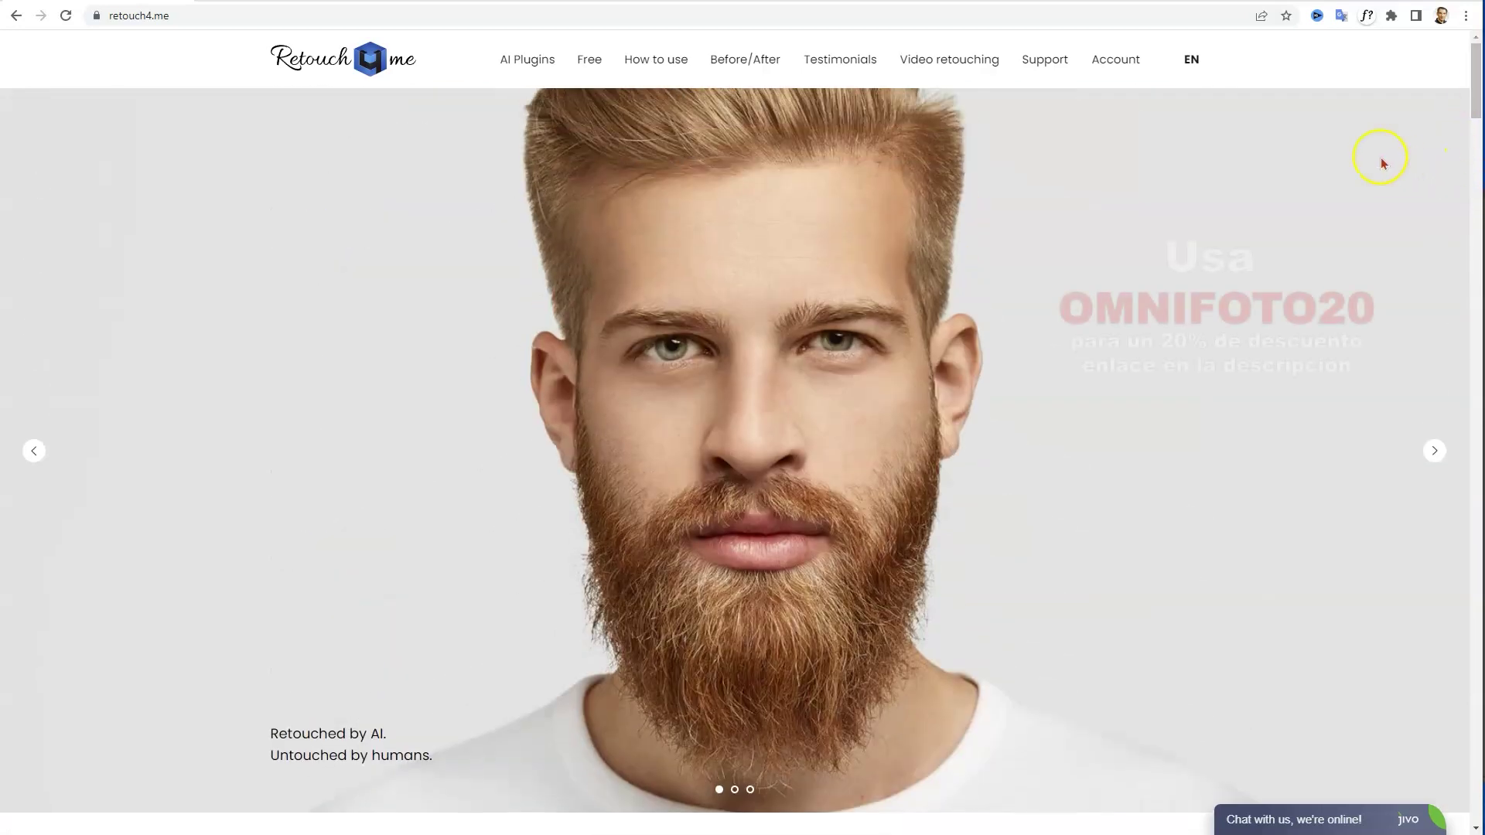